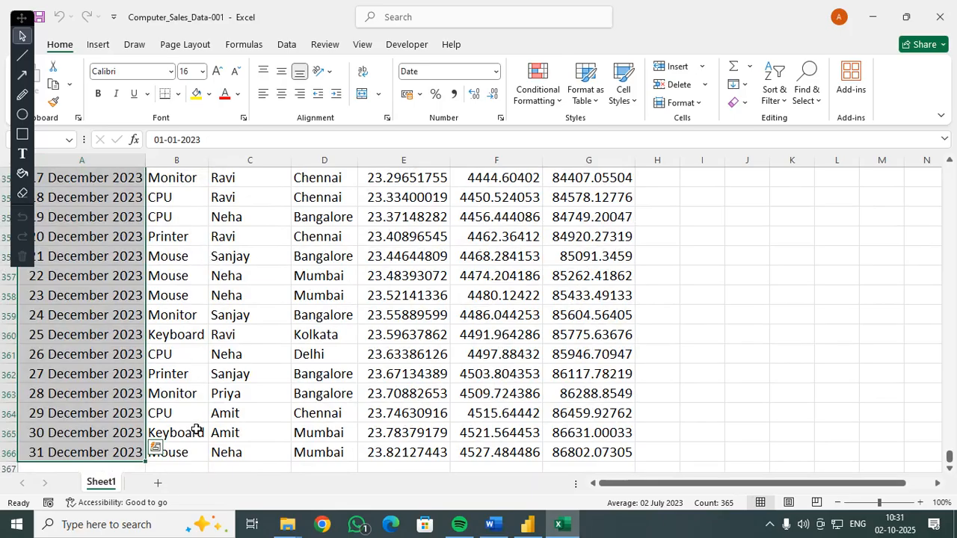
Examine the Date, Category, Sales Person, City, Unit Sales, Price and Amount columns of the computer sales sheet.
{"action": "left_click", "coordinate": [193, 314]}
{"action": "scroll", "coordinate": [233, 324], "scroll_direction": "up", "scroll_amount": 2}
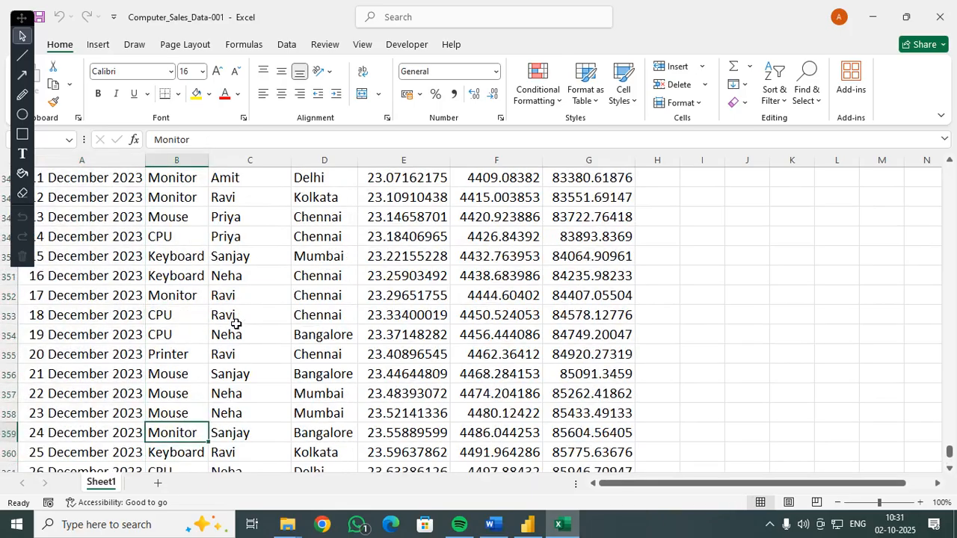
{"action": "key", "text": "ctrl+Home"}
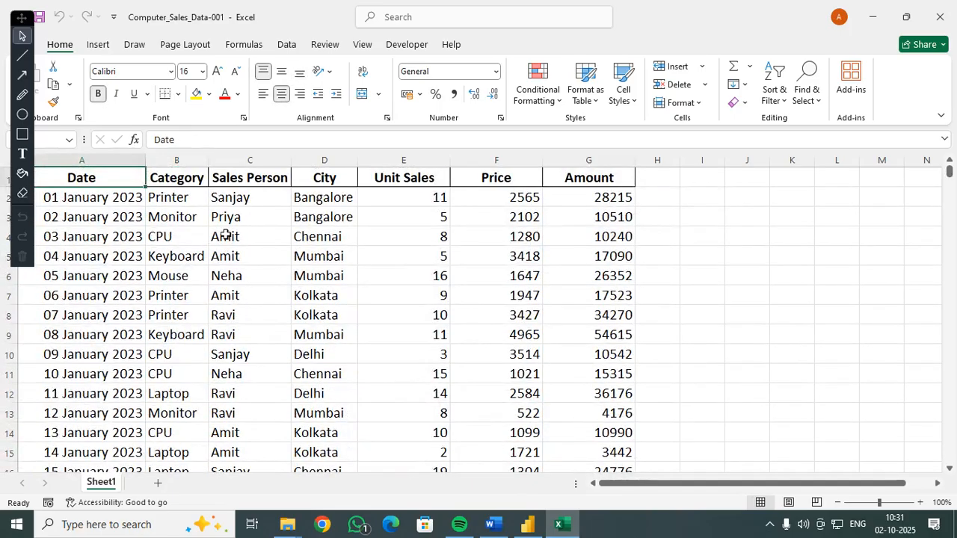
{"action": "left_click", "coordinate": [172, 179]}
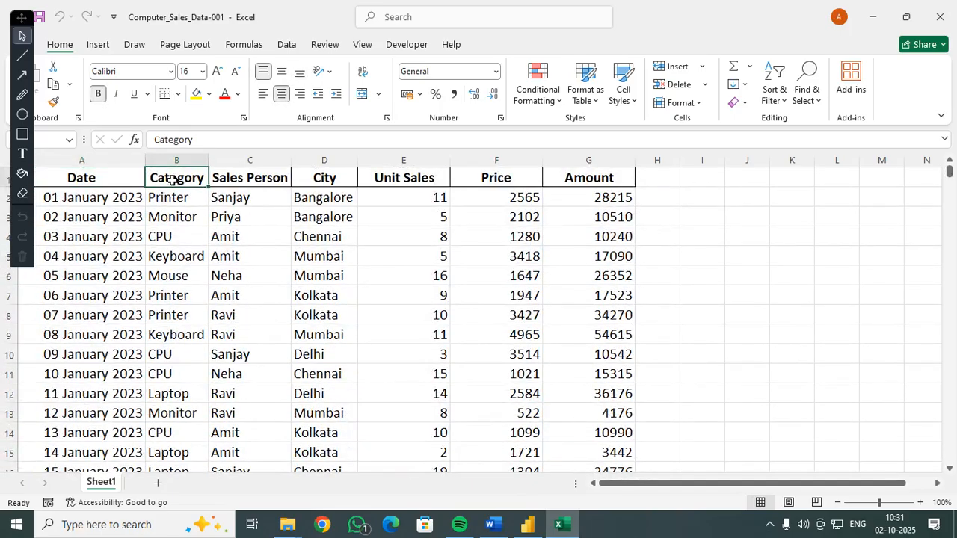
{"action": "left_click", "coordinate": [248, 183]}
{"action": "left_click", "coordinate": [332, 177]}
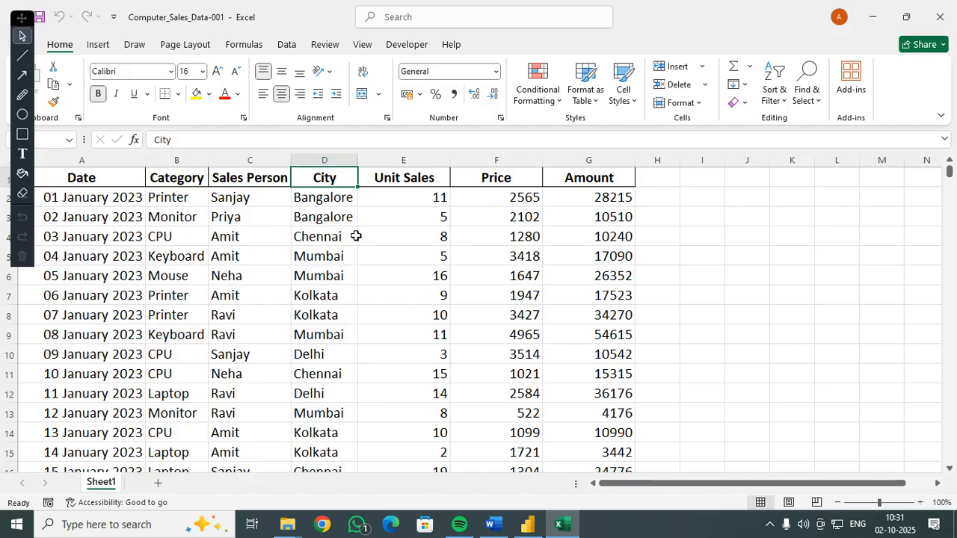
{"action": "left_click", "coordinate": [310, 198]}
{"action": "left_click", "coordinate": [318, 236]}
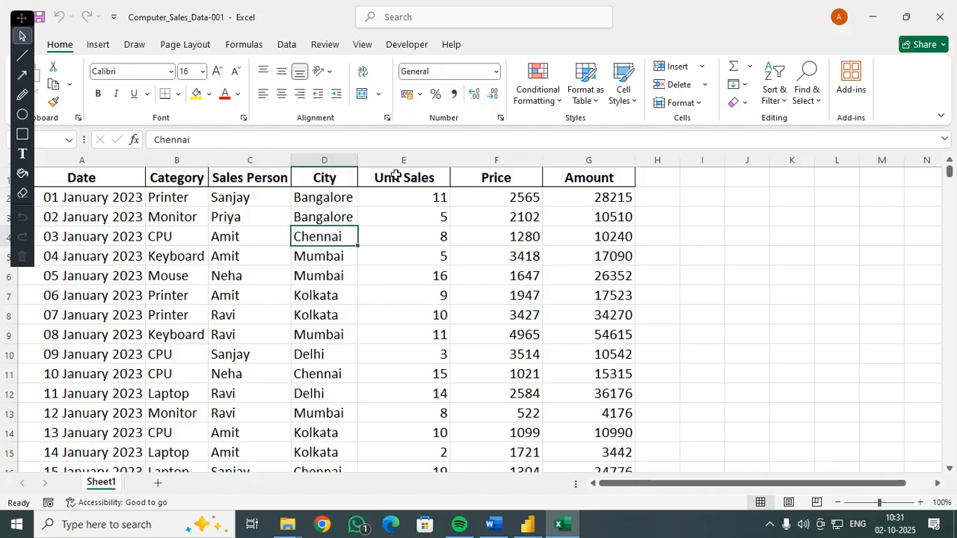
{"action": "left_click", "coordinate": [395, 178]}
{"action": "left_click", "coordinate": [488, 182]}
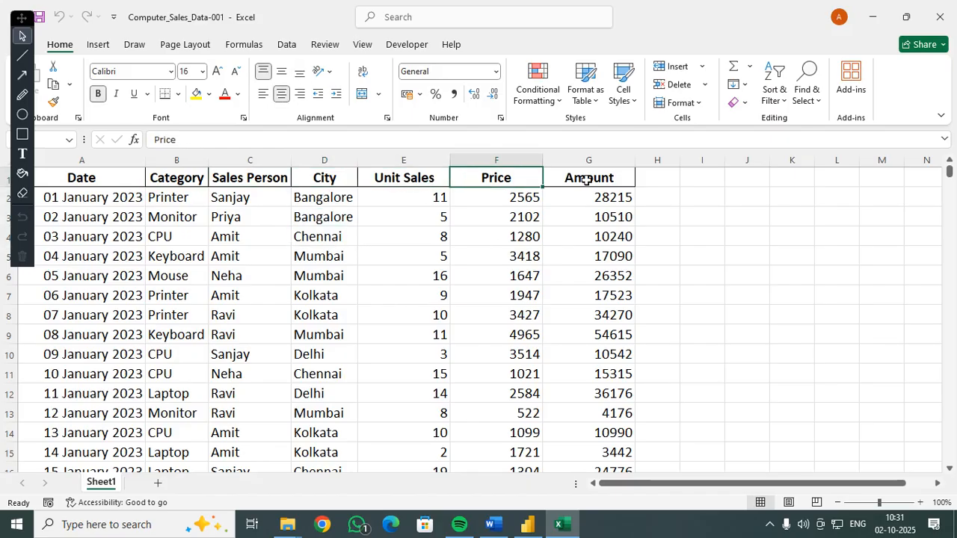
{"action": "left_click", "coordinate": [588, 180]}
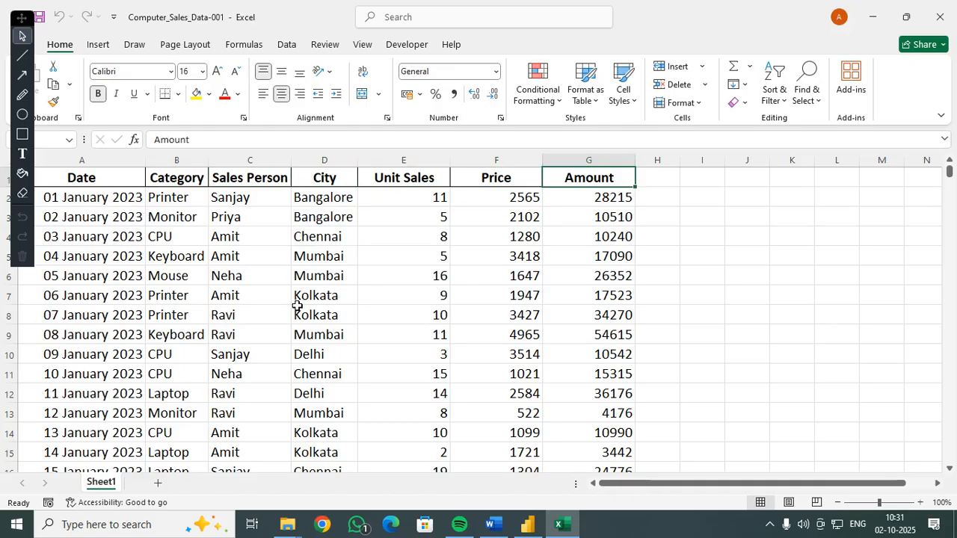
{"action": "left_click", "coordinate": [400, 310]}
{"action": "scroll", "coordinate": [442, 374], "scroll_direction": "down", "scroll_amount": 1}
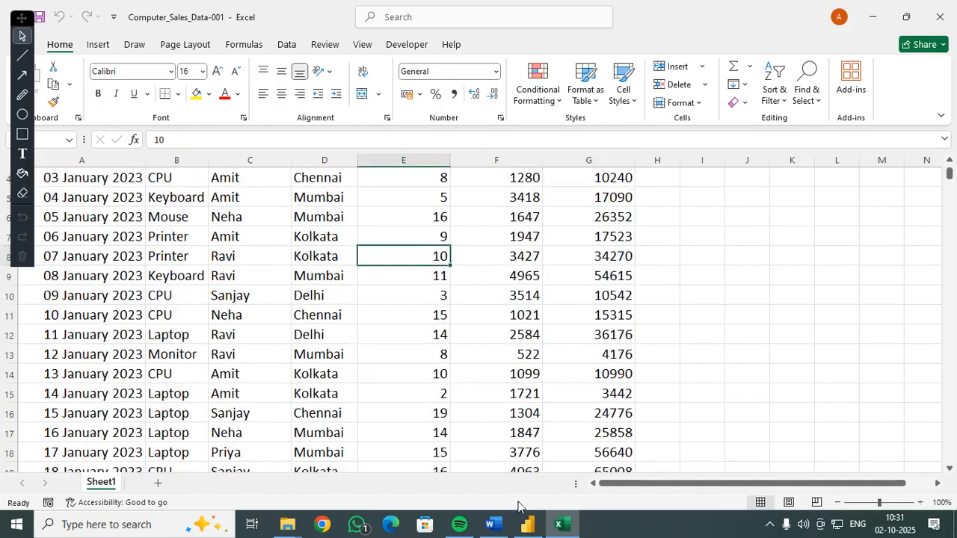
{"action": "scroll", "coordinate": [454, 347], "scroll_direction": "up", "scroll_amount": 1}
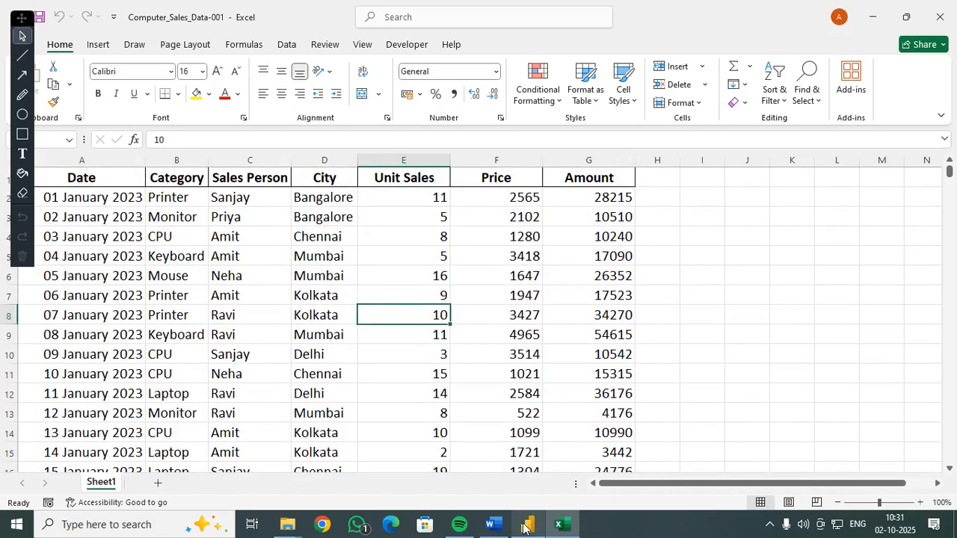
Switch to the untitled report in Power BI Desktop.
{"action": "left_click", "coordinate": [527, 524]}
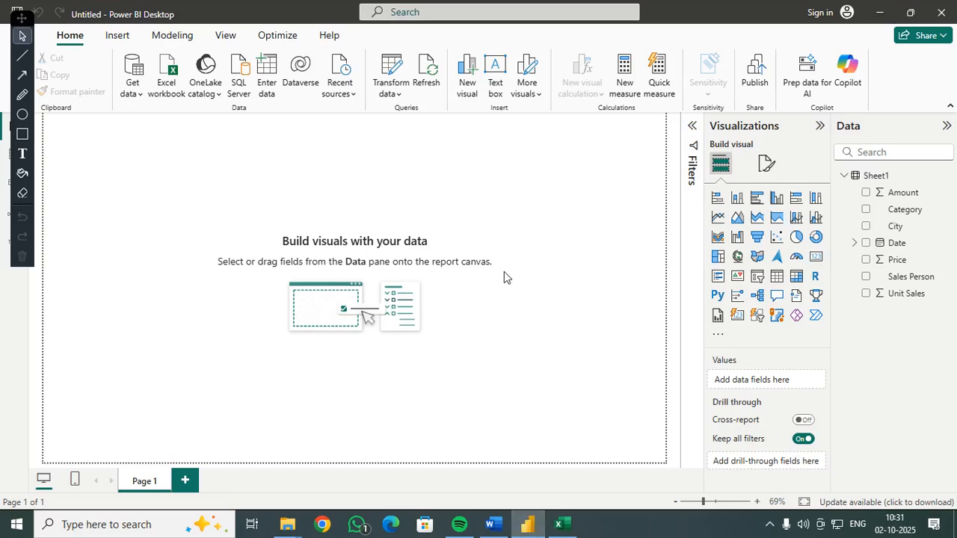
{"action": "left_click", "coordinate": [132, 93]}
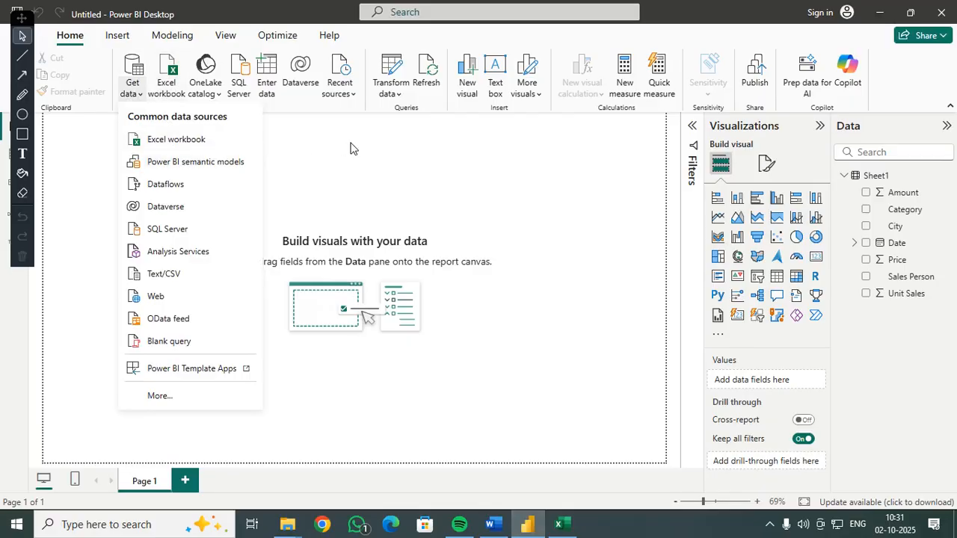
{"action": "left_click", "coordinate": [176, 142]}
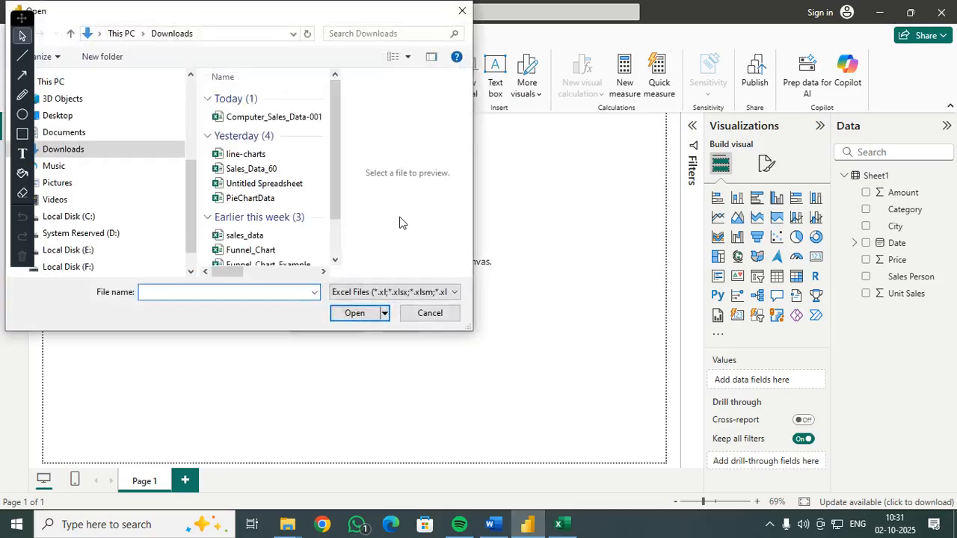
{"action": "left_click", "coordinate": [246, 122]}
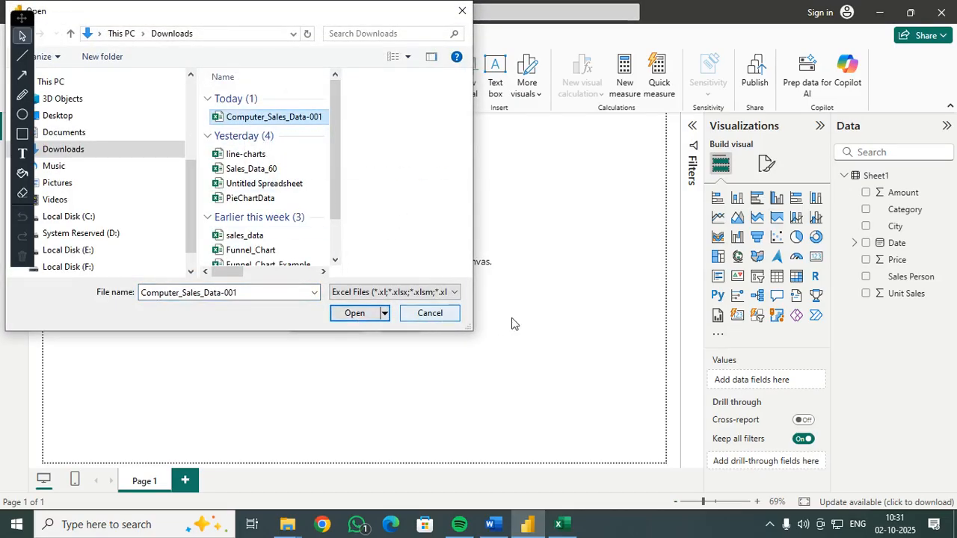
{"action": "left_click", "coordinate": [421, 317]}
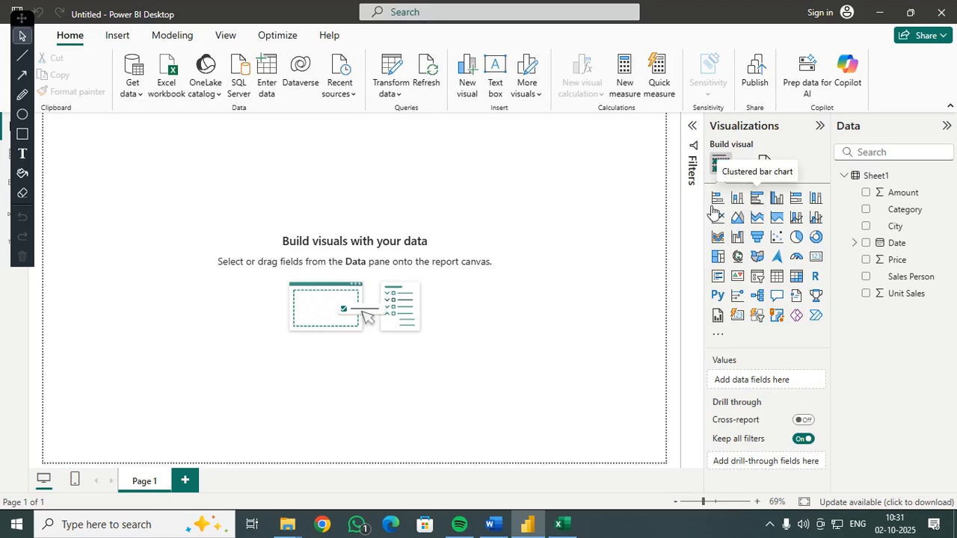
Add a clustered bar chart, move it to the report page's upper right corner and stretch it to the full page height.
{"action": "left_click", "coordinate": [756, 201]}
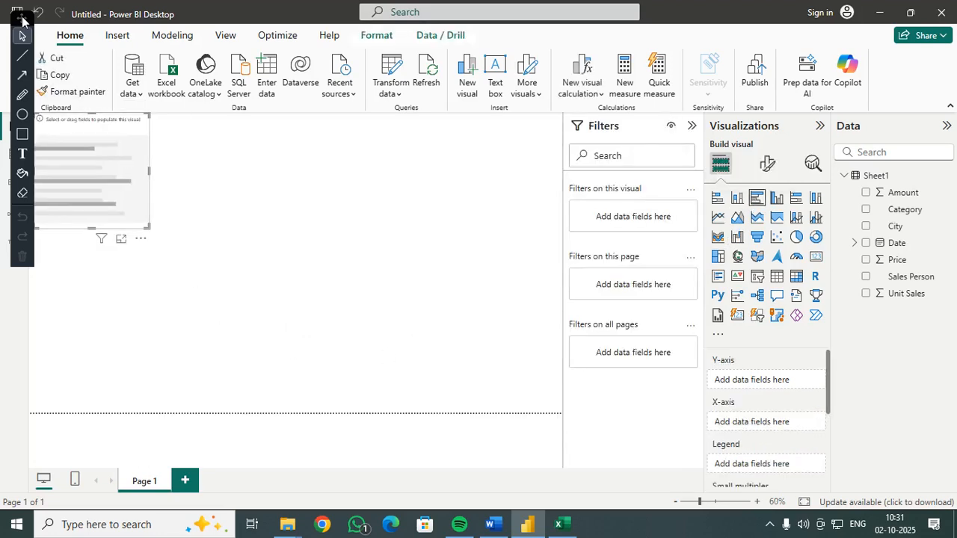
{"action": "left_click_drag", "start_coordinate": [22, 21], "coordinate": [24, 266]}
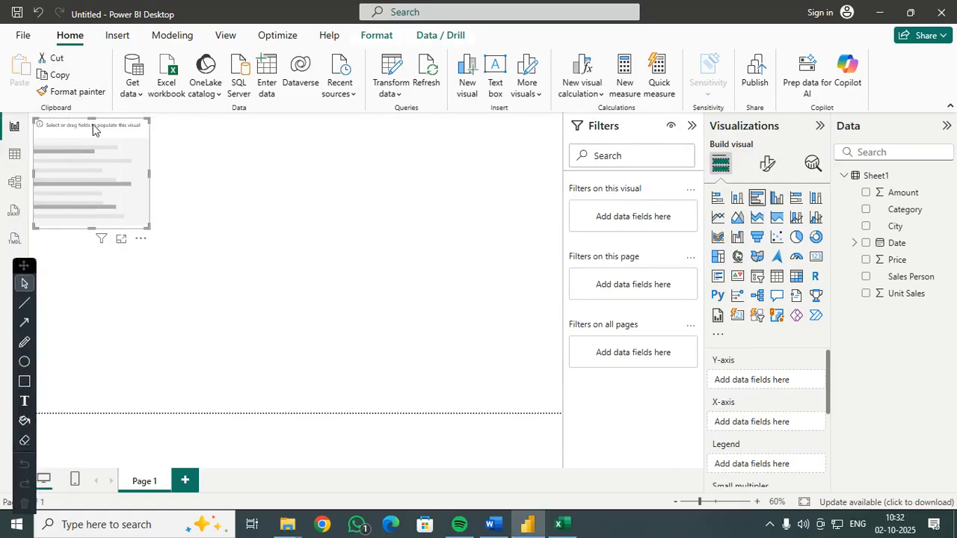
{"action": "left_click_drag", "start_coordinate": [93, 125], "coordinate": [491, 120]}
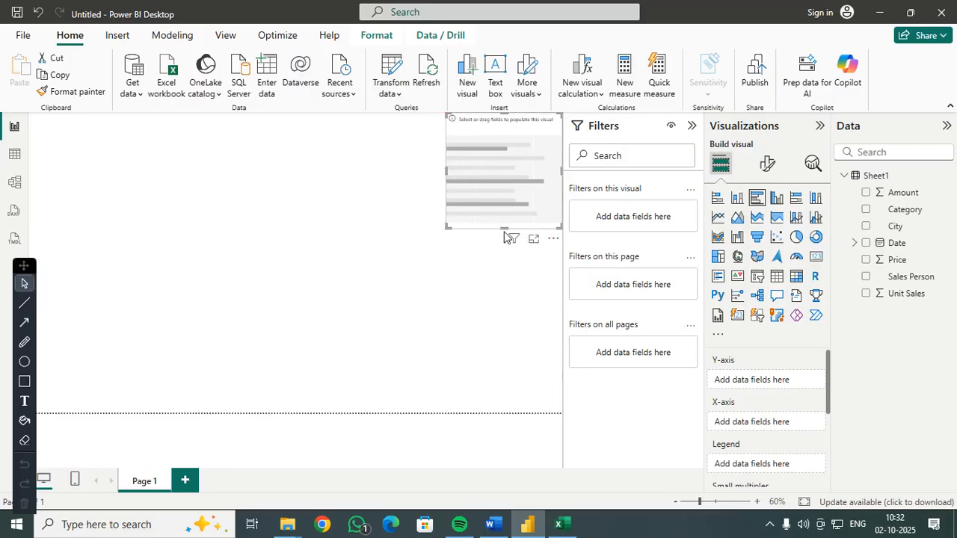
{"action": "left_click_drag", "start_coordinate": [504, 229], "coordinate": [507, 413]}
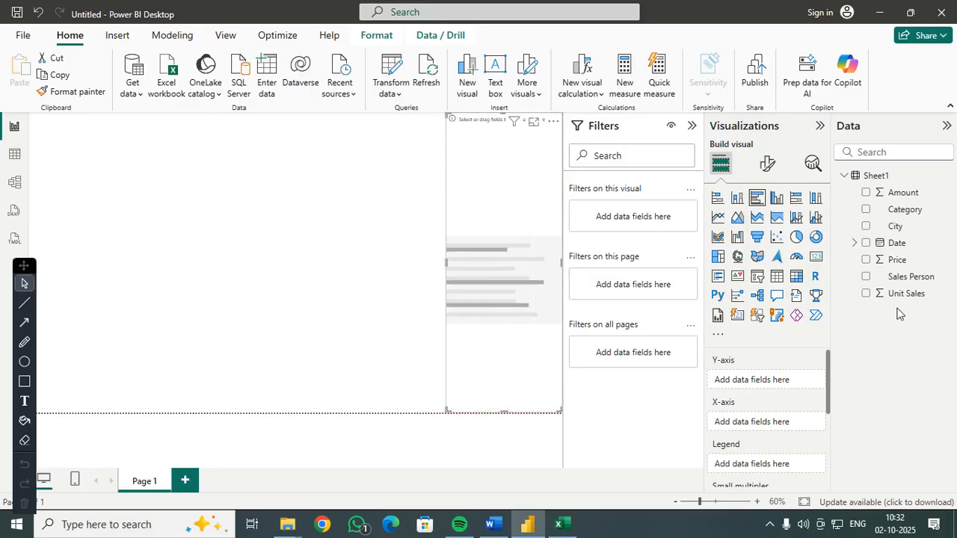
Put the Month level of the Date hierarchy on the bar chart's Y-axis and the sum of Amount on its X-axis.
{"action": "left_click", "coordinate": [855, 243]}
{"action": "left_click", "coordinate": [864, 260]}
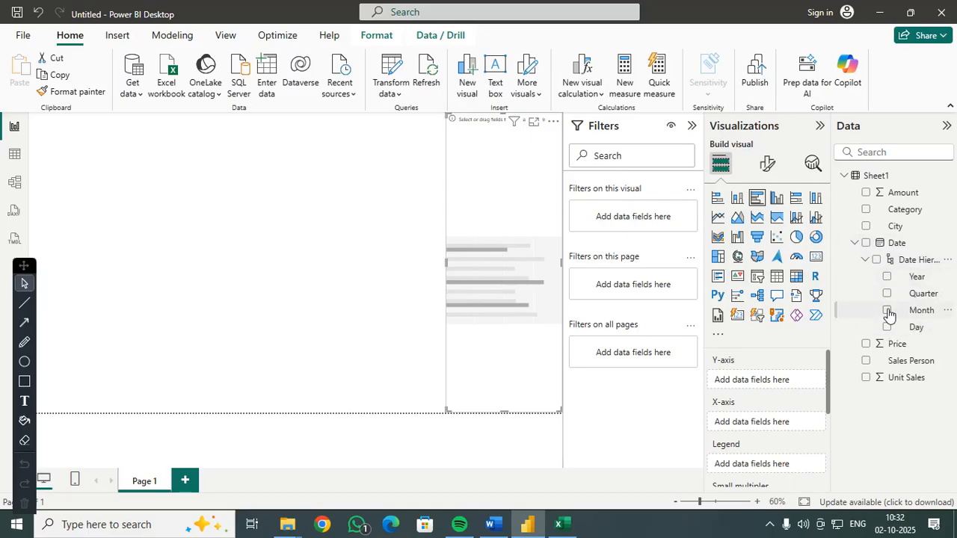
{"action": "left_click", "coordinate": [886, 311]}
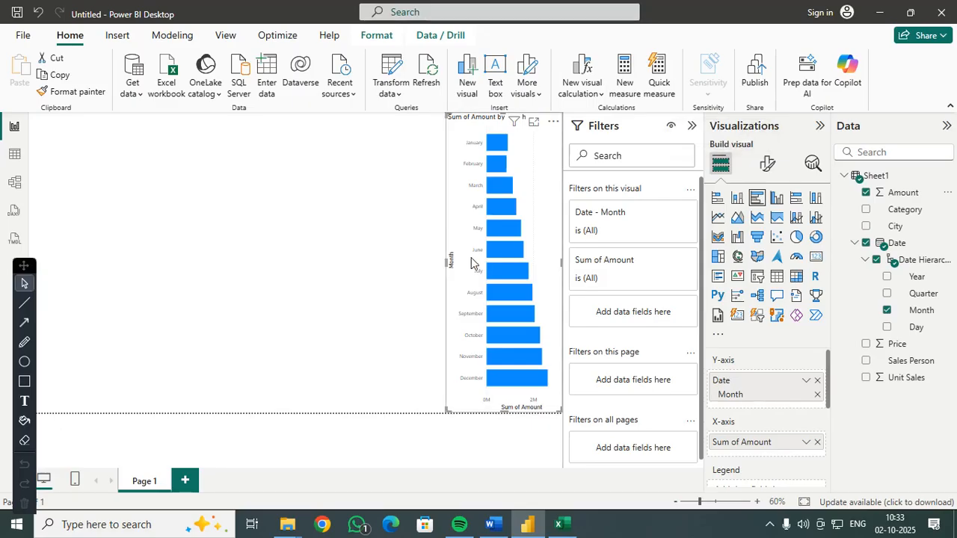
Format the bar chart's Y-axis values with font size 12 in bold.
{"action": "left_click", "coordinate": [767, 166]}
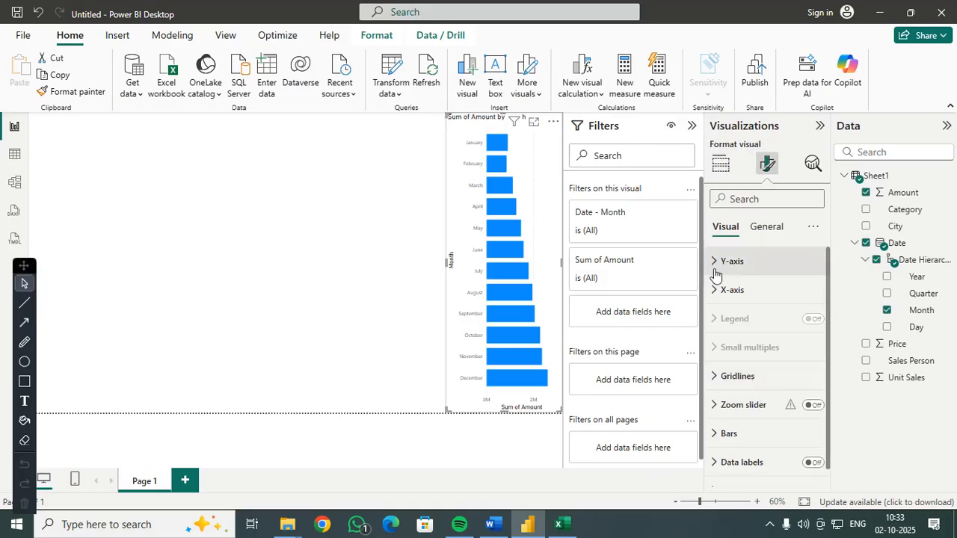
{"action": "left_click", "coordinate": [712, 265]}
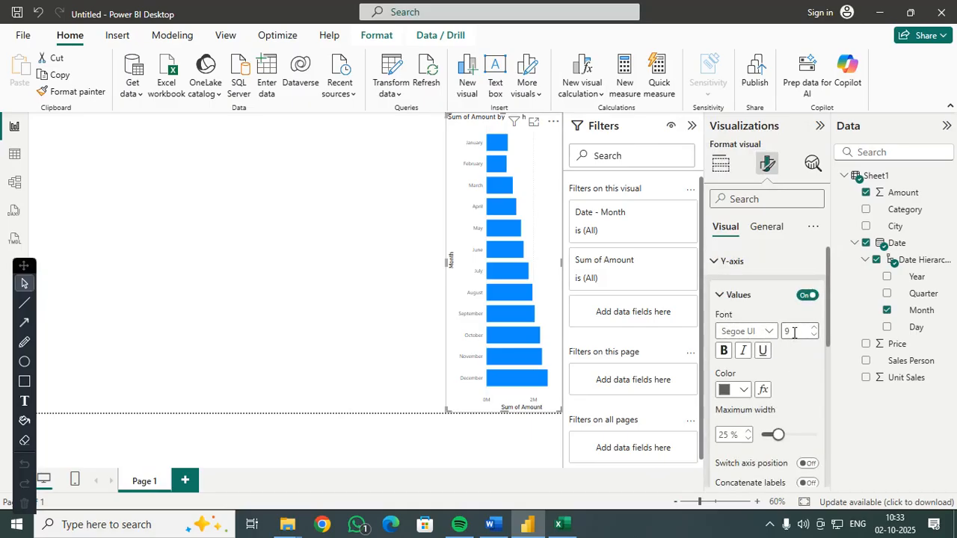
{"action": "left_click_drag", "start_coordinate": [794, 332], "coordinate": [782, 331]}
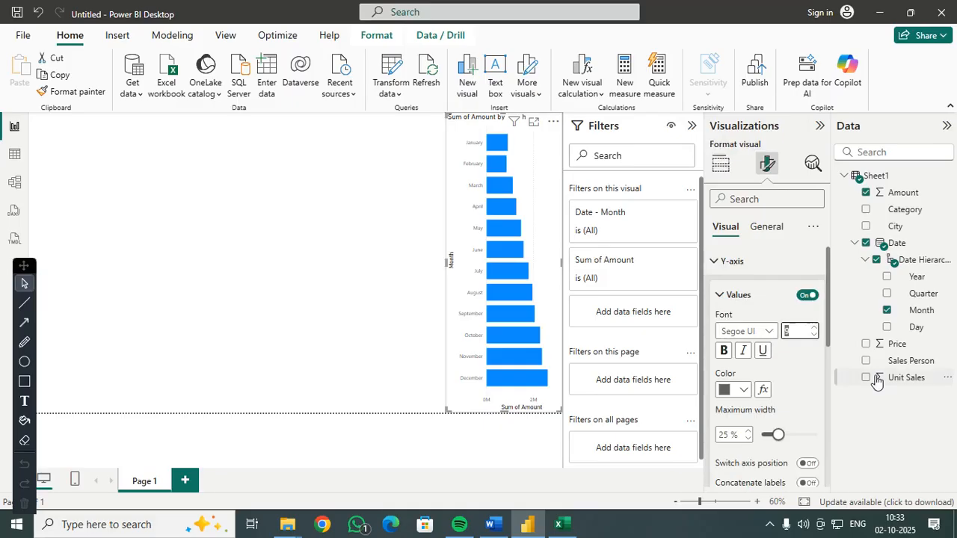
{"action": "left_click", "coordinate": [724, 354]}
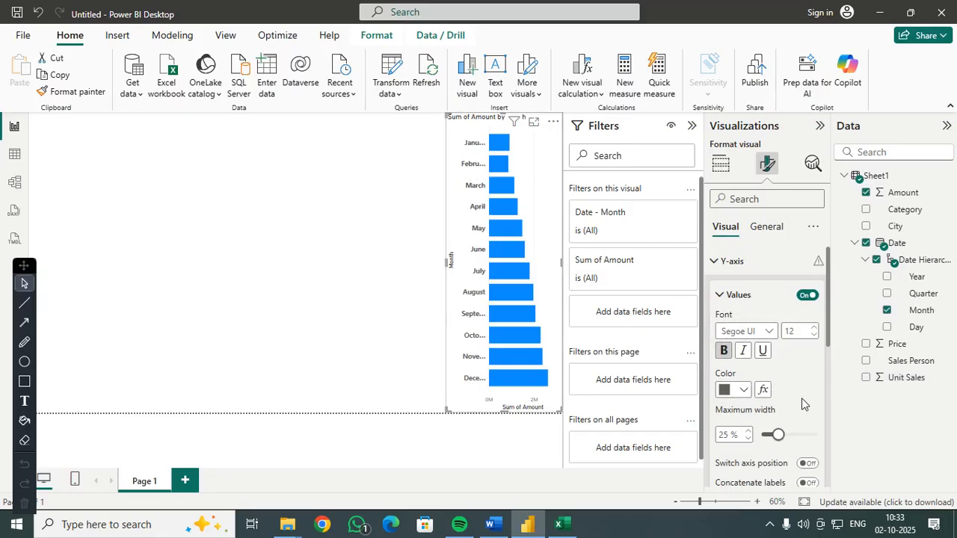
Format the Y-axis title with font size 15, bold, in dark blue.
{"action": "scroll", "coordinate": [802, 404], "scroll_direction": "down", "scroll_amount": 3}
{"action": "scroll", "coordinate": [786, 401], "scroll_direction": "down", "scroll_amount": 1}
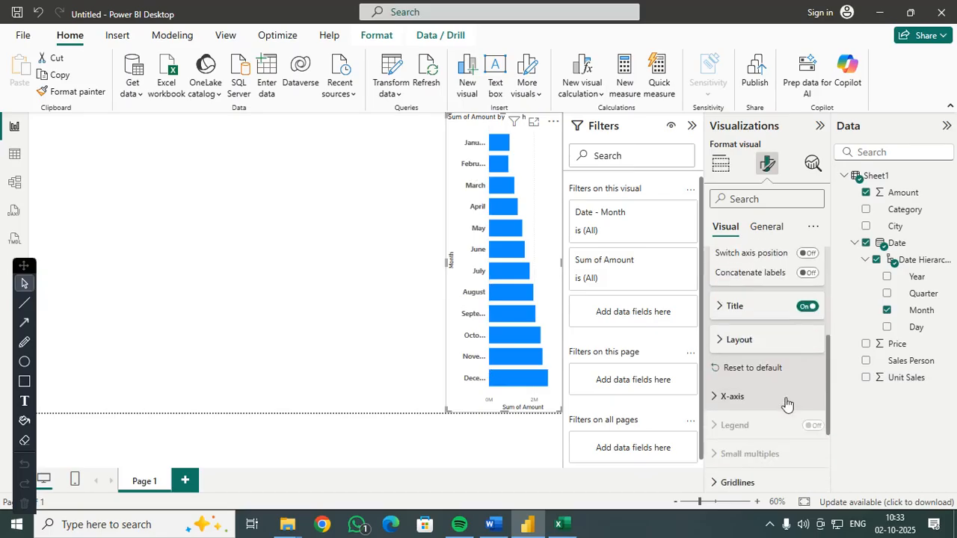
{"action": "left_click", "coordinate": [720, 308]}
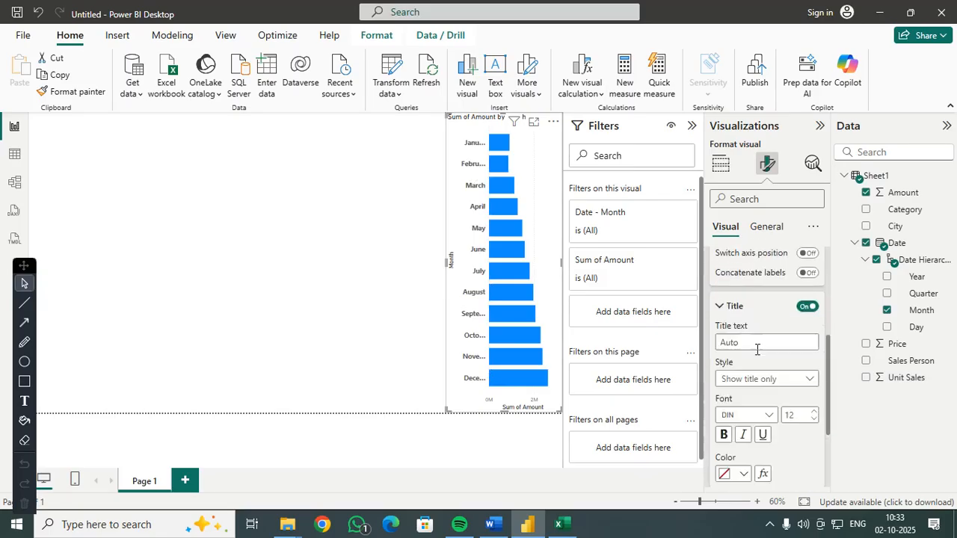
{"action": "left_click", "coordinate": [799, 416]}
{"action": "type", "text": "15"}
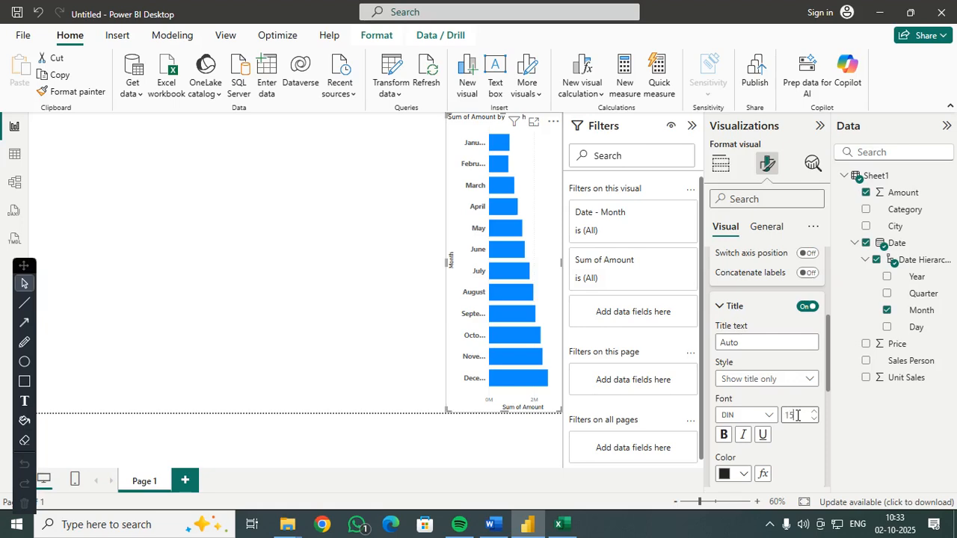
{"action": "left_click", "coordinate": [725, 436]}
{"action": "left_click", "coordinate": [743, 474]}
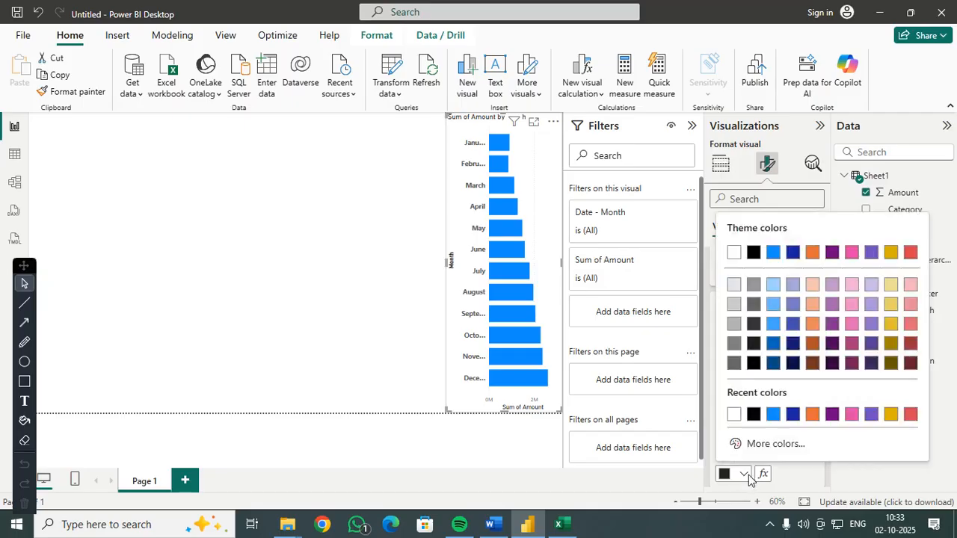
{"action": "left_click", "coordinate": [794, 415]}
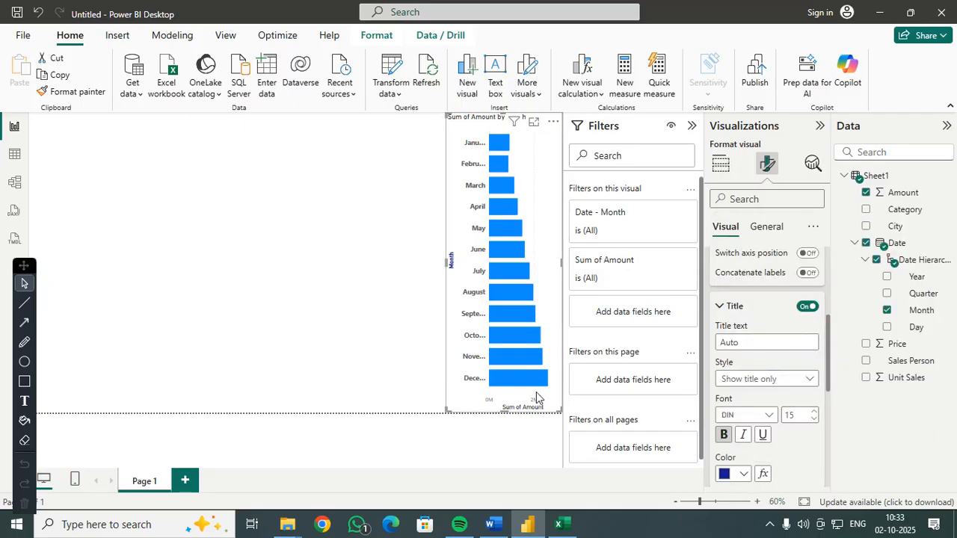
Format the monthly bar chart's X-axis values with font size 12, bold, in dark purple.
{"action": "scroll", "coordinate": [798, 465], "scroll_direction": "down", "scroll_amount": 3}
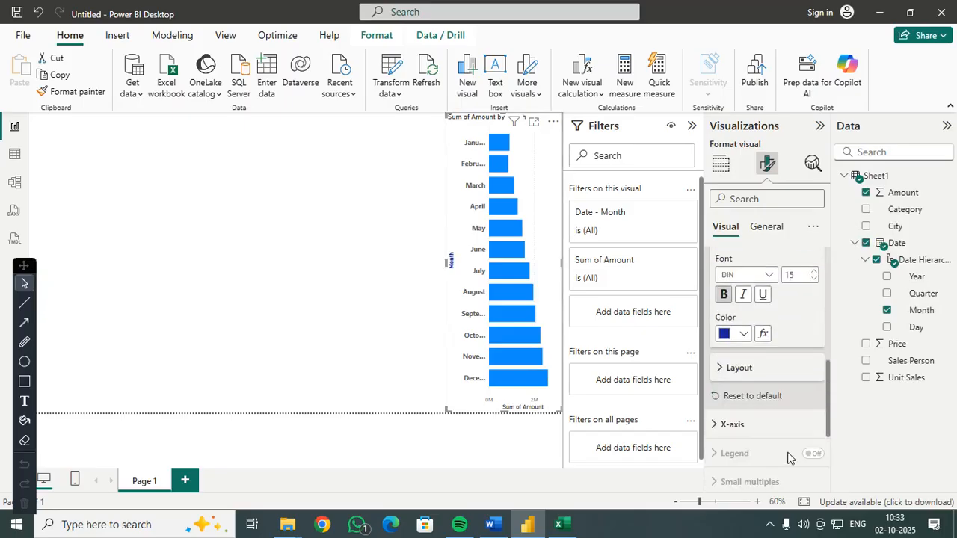
{"action": "left_click", "coordinate": [719, 367]}
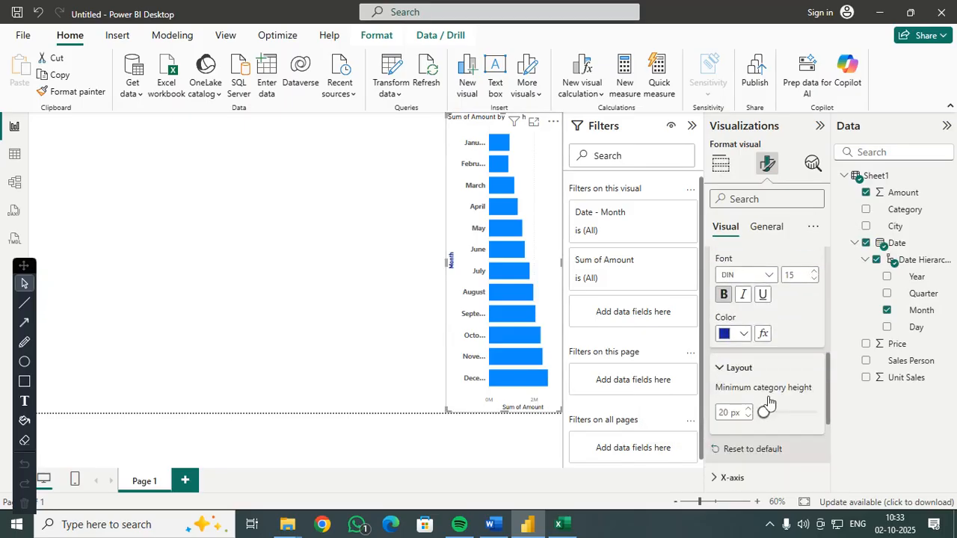
{"action": "scroll", "coordinate": [794, 423], "scroll_direction": "down", "scroll_amount": 2}
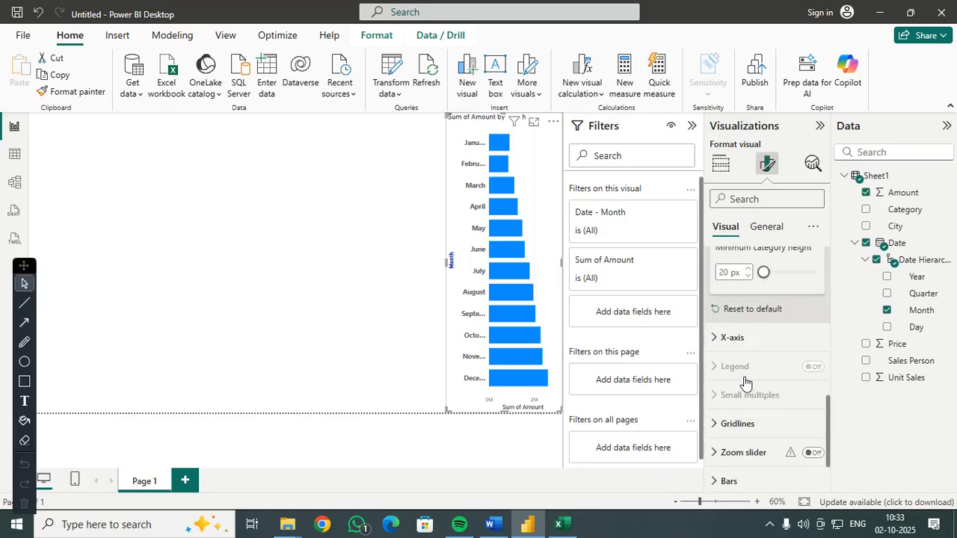
{"action": "left_click", "coordinate": [715, 340]}
{"action": "scroll", "coordinate": [799, 417], "scroll_direction": "down", "scroll_amount": 3}
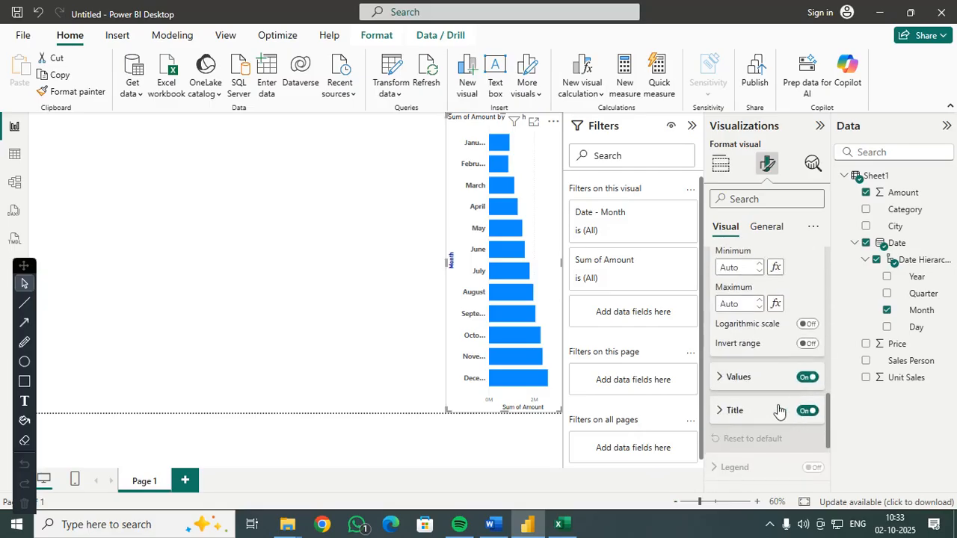
{"action": "scroll", "coordinate": [775, 408], "scroll_direction": "down", "scroll_amount": 1}
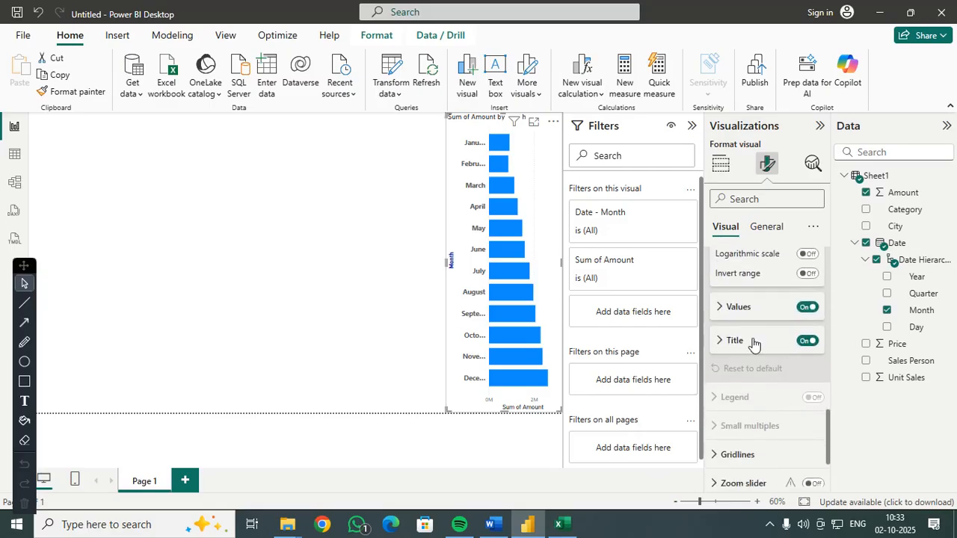
{"action": "left_click", "coordinate": [720, 307]}
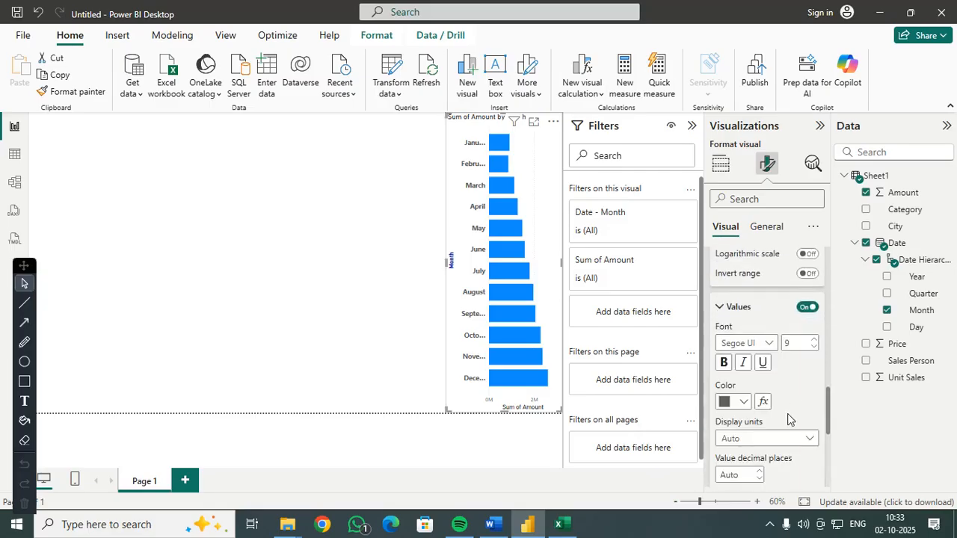
{"action": "double_click", "coordinate": [794, 347]}
{"action": "type", "text": "15"}
{"action": "left_click", "coordinate": [725, 365]}
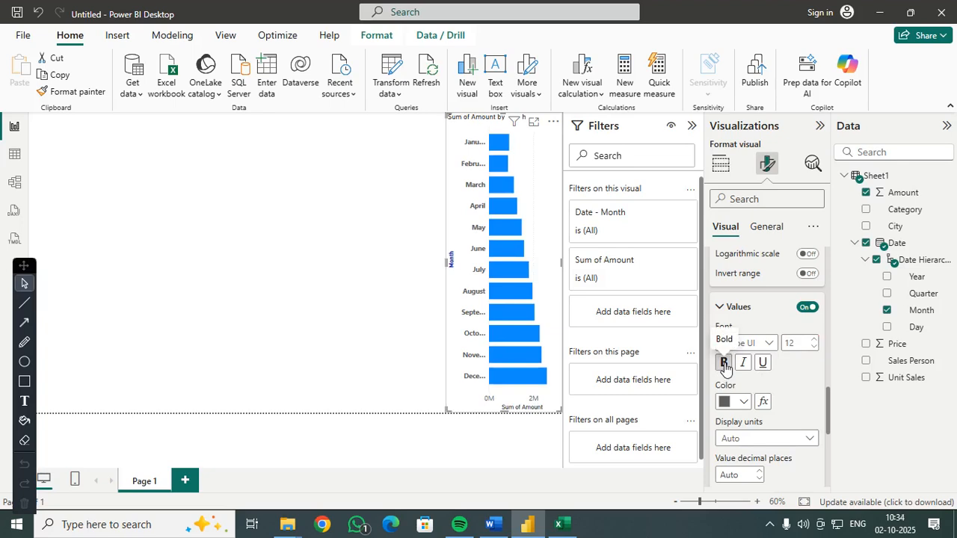
{"action": "left_click", "coordinate": [744, 403]}
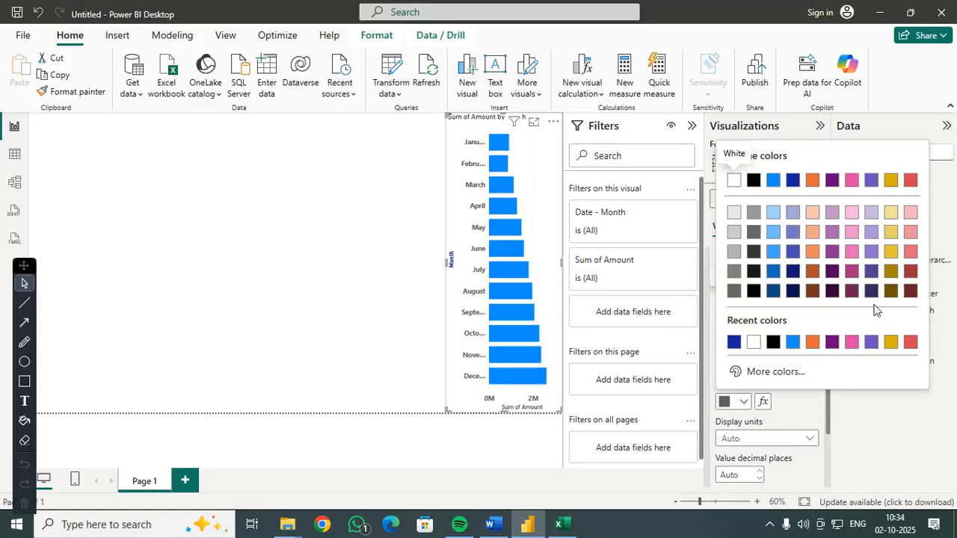
{"action": "left_click", "coordinate": [837, 294]}
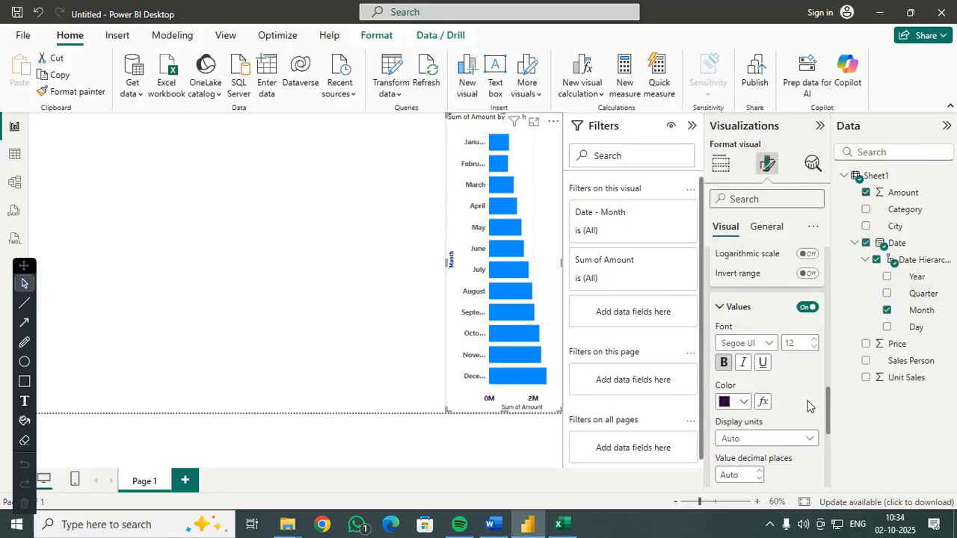
{"action": "scroll", "coordinate": [807, 406], "scroll_direction": "down", "scroll_amount": 3}
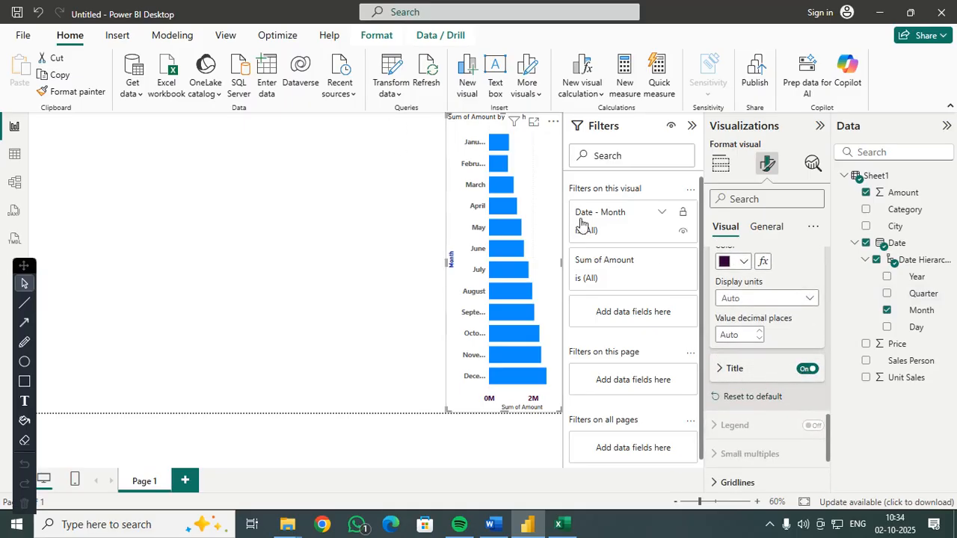
{"action": "scroll", "coordinate": [751, 428], "scroll_direction": "down", "scroll_amount": 3}
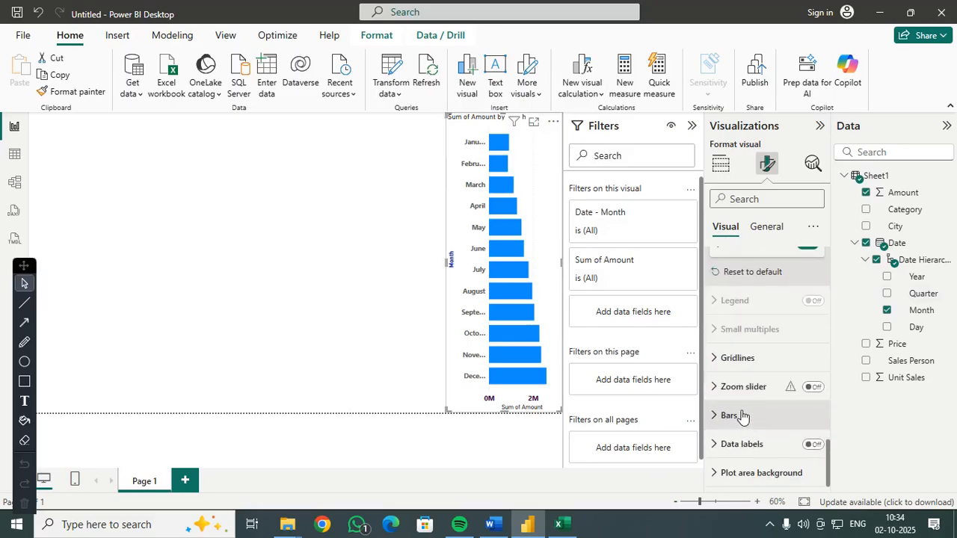
{"action": "scroll", "coordinate": [724, 382], "scroll_direction": "down", "scroll_amount": 10}
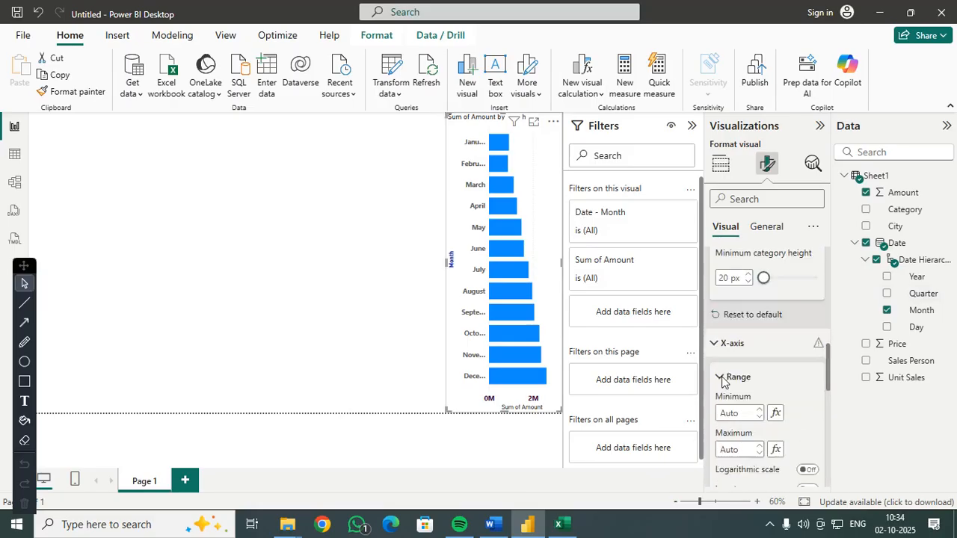
Add a clustered bar chart directly beside the monthly chart, with Sales Person on the Y-axis and the sum of Amount on the X-axis.
{"action": "left_click", "coordinate": [348, 266]}
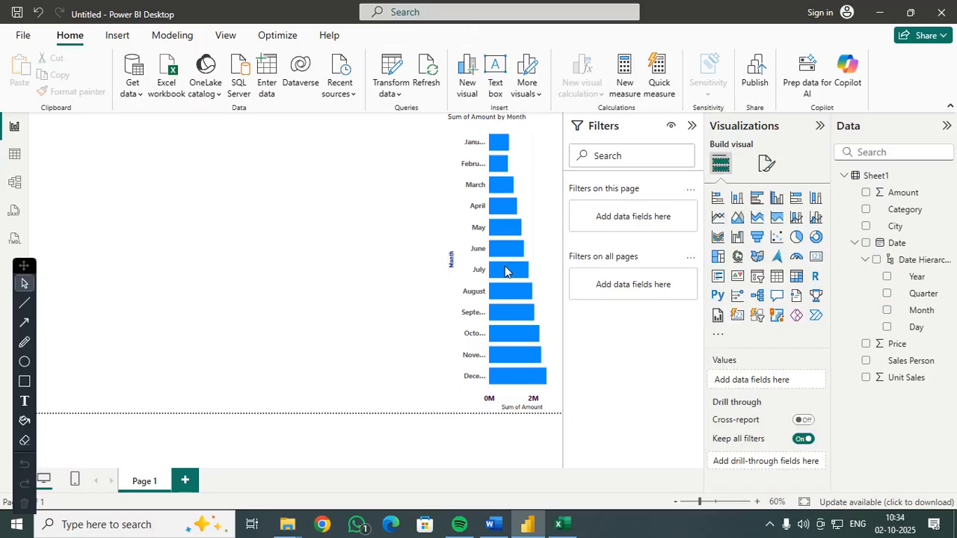
{"action": "left_click", "coordinate": [757, 202]}
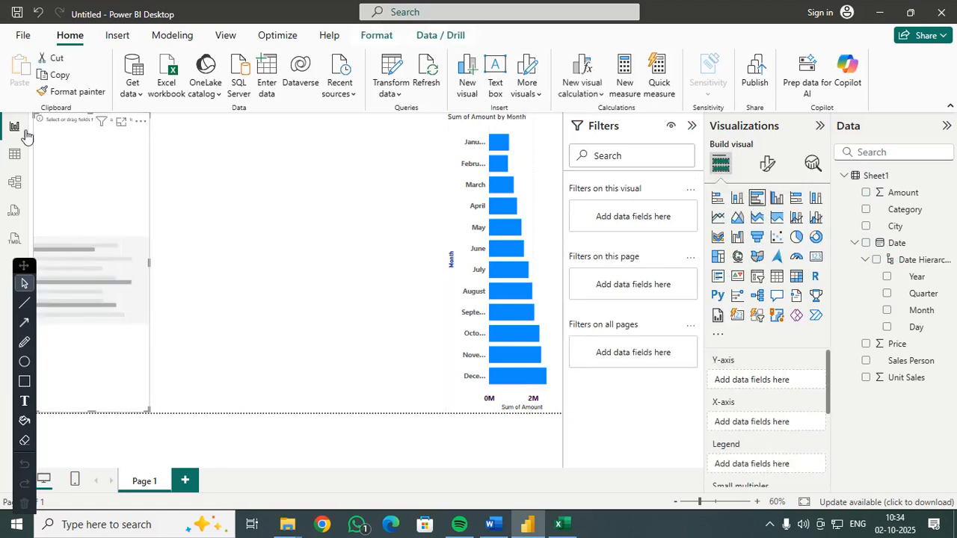
{"action": "left_click_drag", "start_coordinate": [57, 121], "coordinate": [376, 191]}
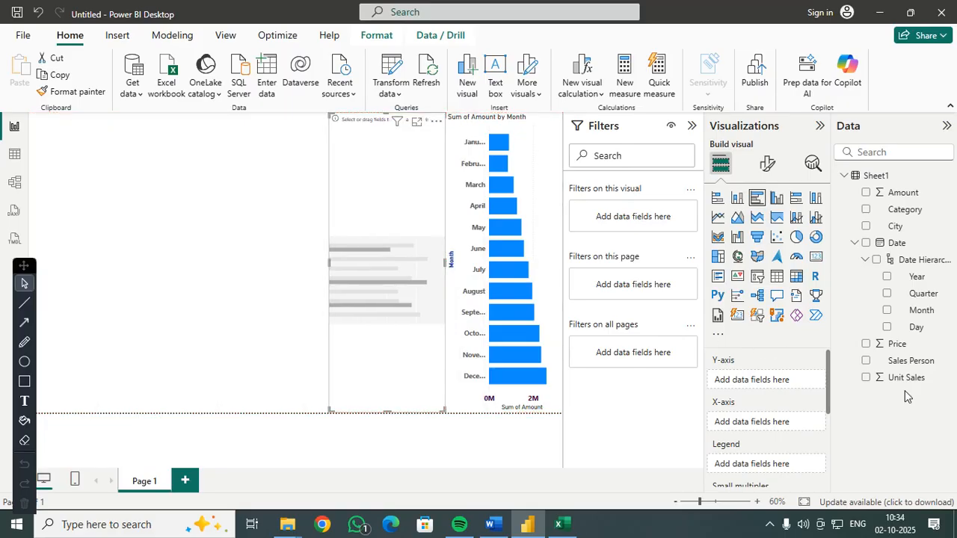
{"action": "left_click", "coordinate": [866, 360]}
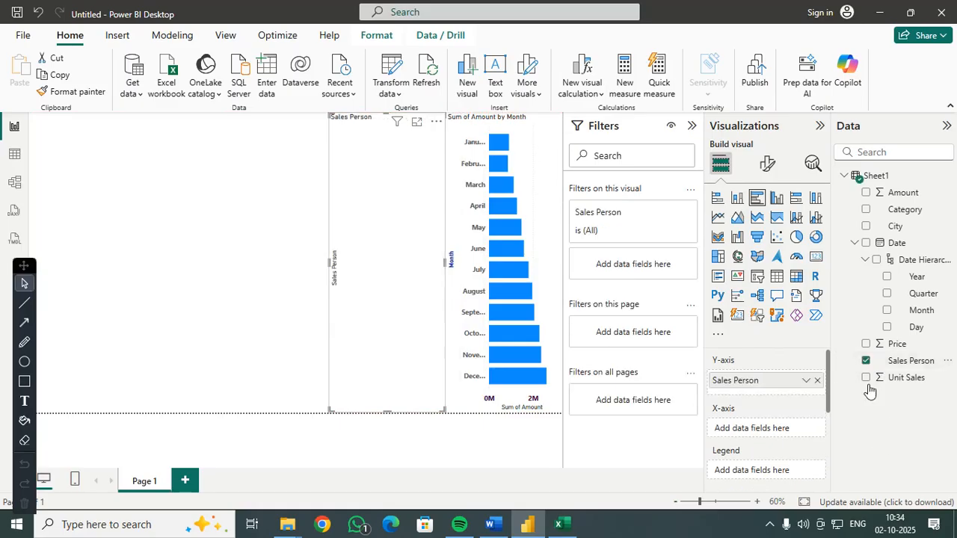
{"action": "left_click", "coordinate": [866, 193]}
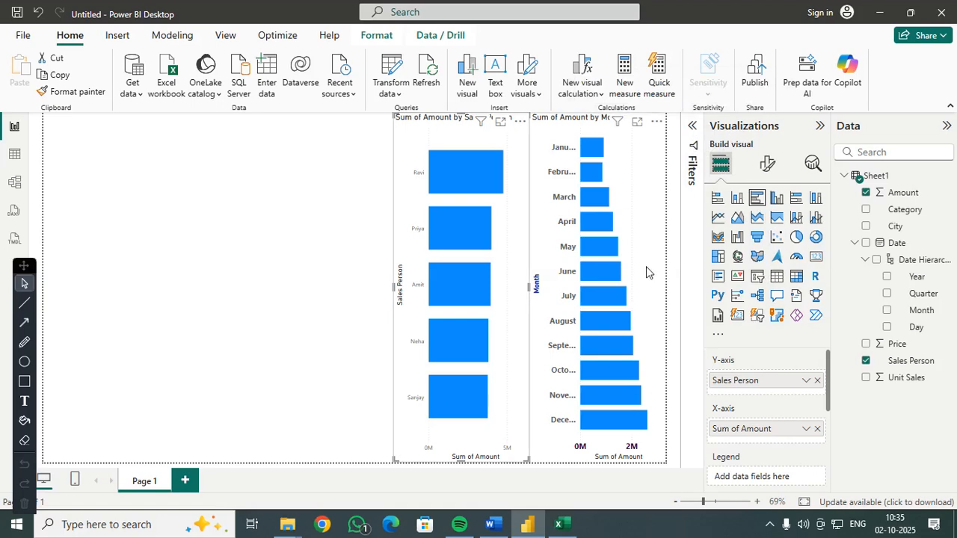
Copy the monthly bar chart's formatting onto the sales person bar chart with Format Painter.
{"action": "left_click", "coordinate": [633, 207]}
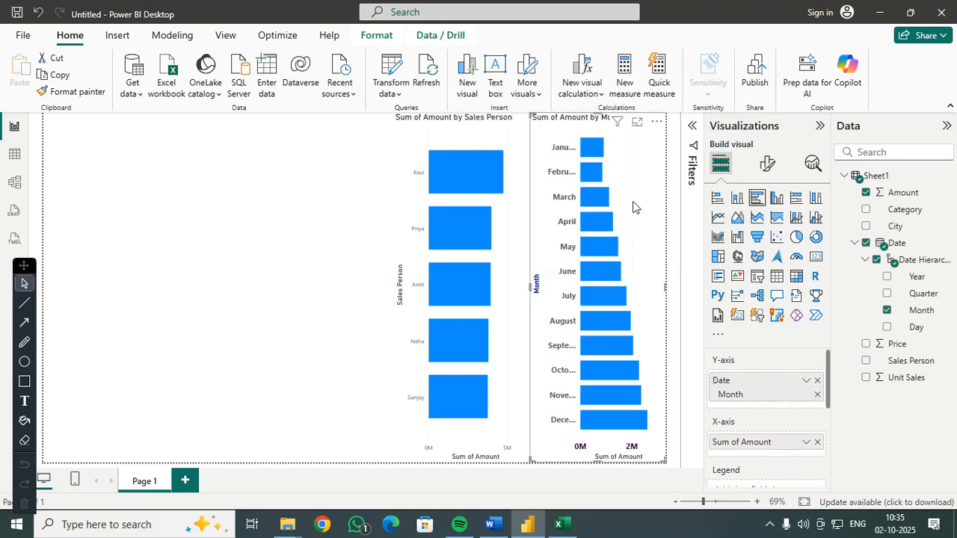
{"action": "left_click", "coordinate": [77, 96]}
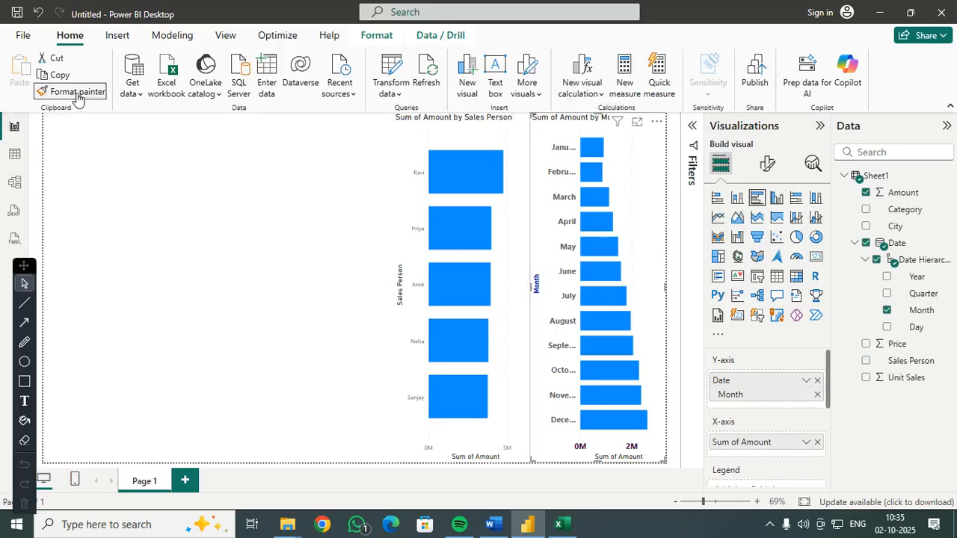
{"action": "left_click", "coordinate": [513, 224]}
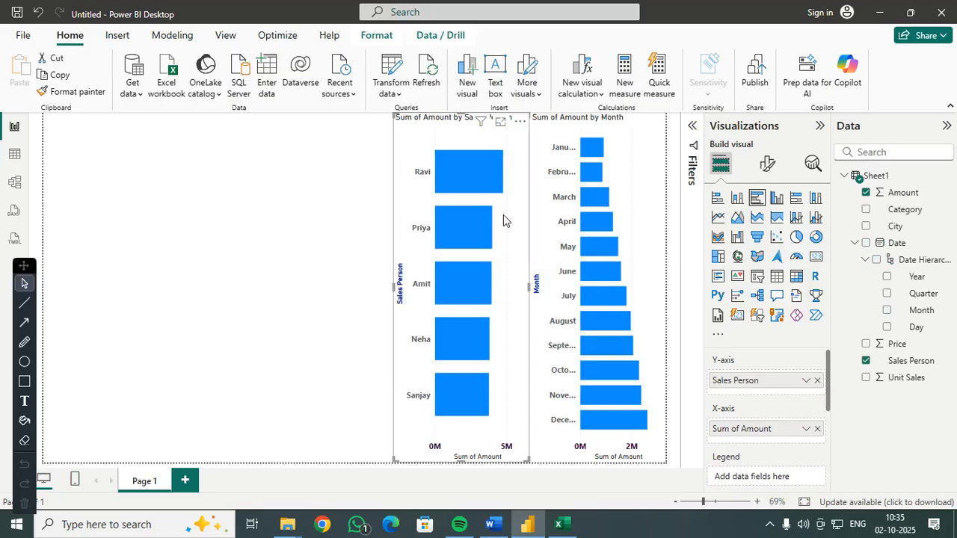
Add a short clustered column chart in the report page's lower left corner, with Category on the X-axis and the sum of Amount on the Y-axis.
{"action": "left_click", "coordinate": [222, 312]}
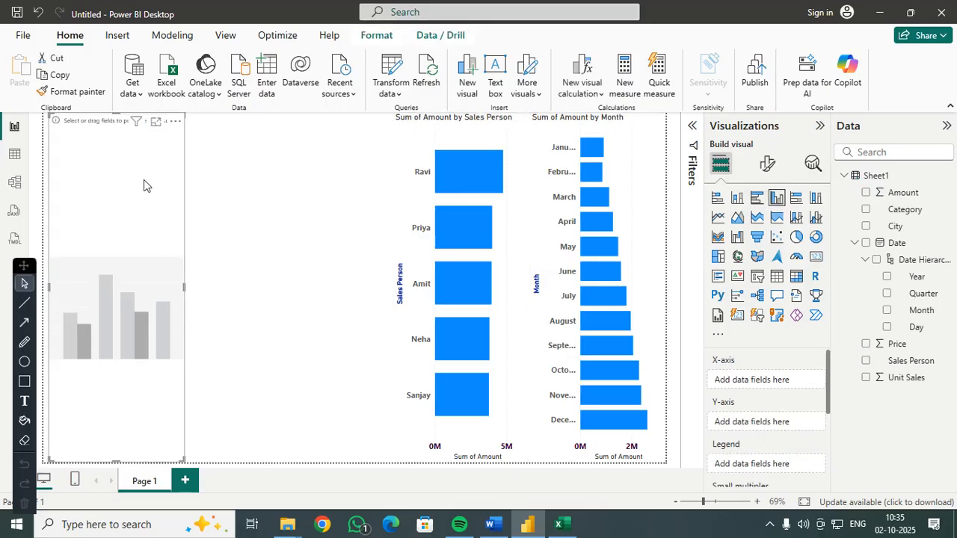
{"action": "left_click_drag", "start_coordinate": [116, 116], "coordinate": [115, 325]}
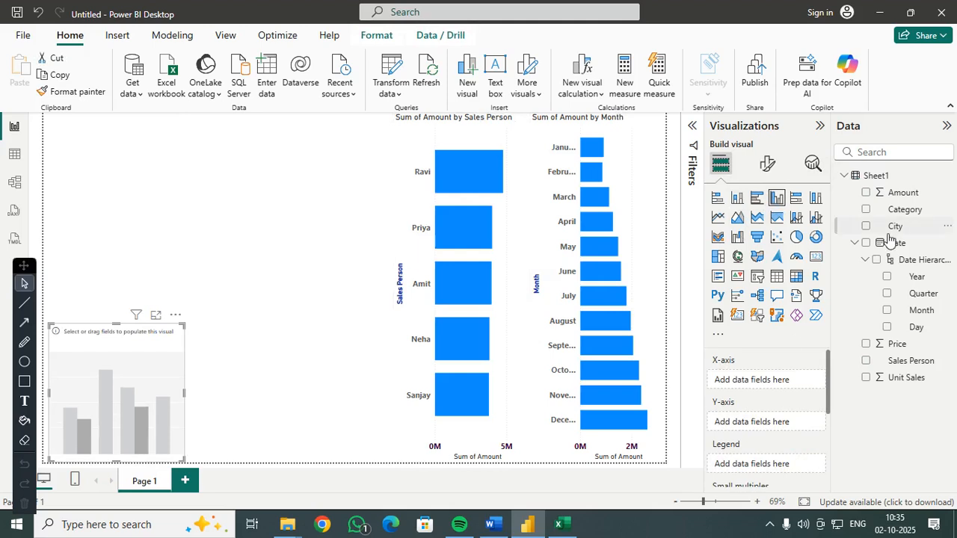
{"action": "left_click", "coordinate": [866, 210]}
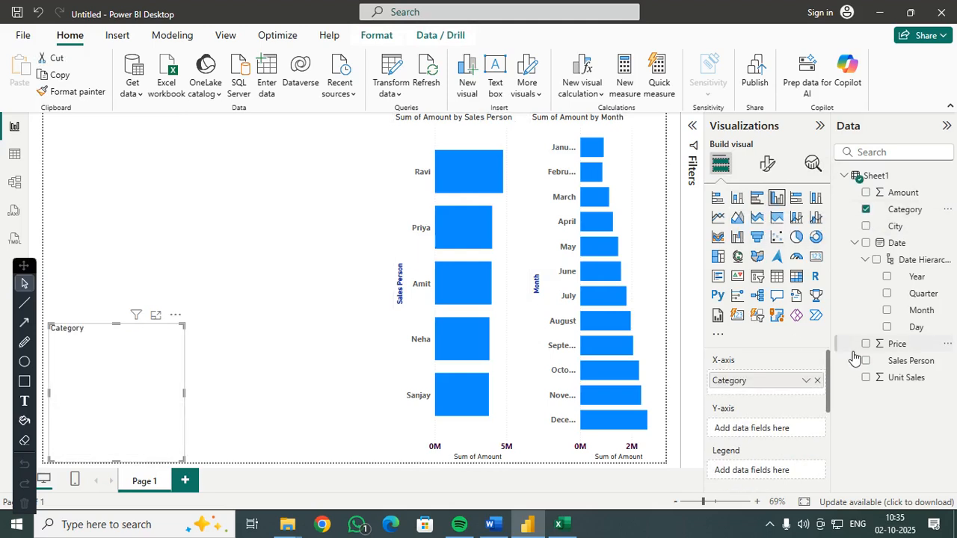
{"action": "left_click", "coordinate": [867, 194]}
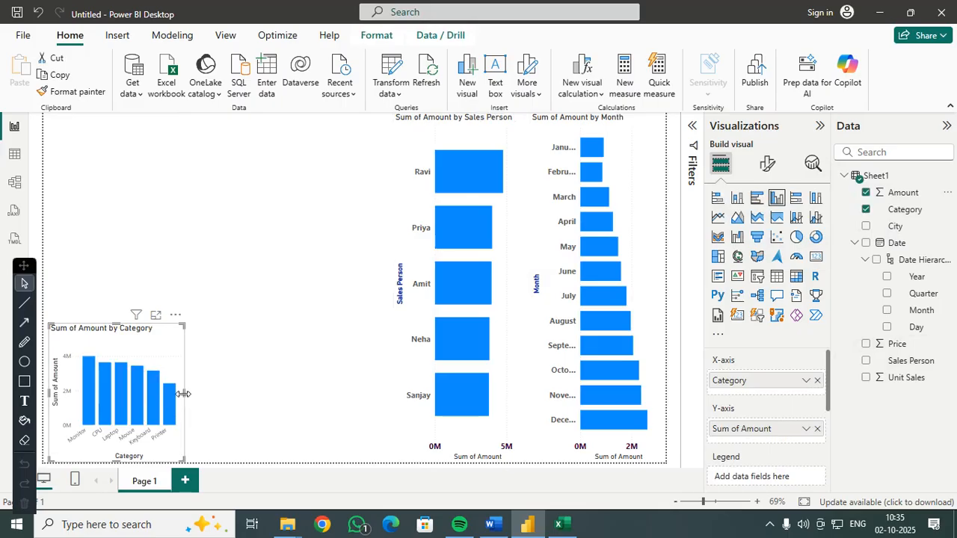
Widen the category column chart so it spans from the report page's left edge to shortly before the sales person chart.
{"action": "left_click_drag", "start_coordinate": [184, 394], "coordinate": [281, 399]}
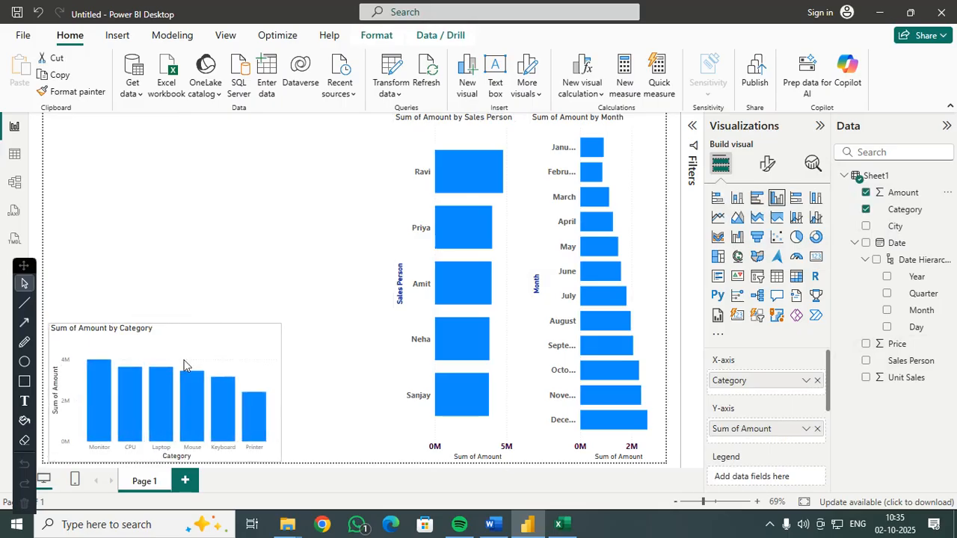
{"action": "left_click_drag", "start_coordinate": [130, 332], "coordinate": [213, 332]}
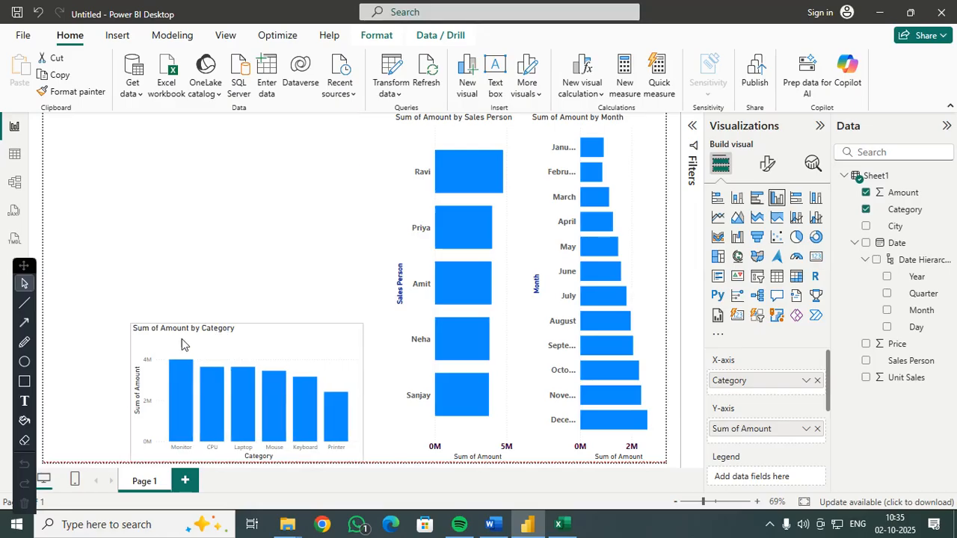
{"action": "left_click_drag", "start_coordinate": [97, 402], "coordinate": [50, 402]}
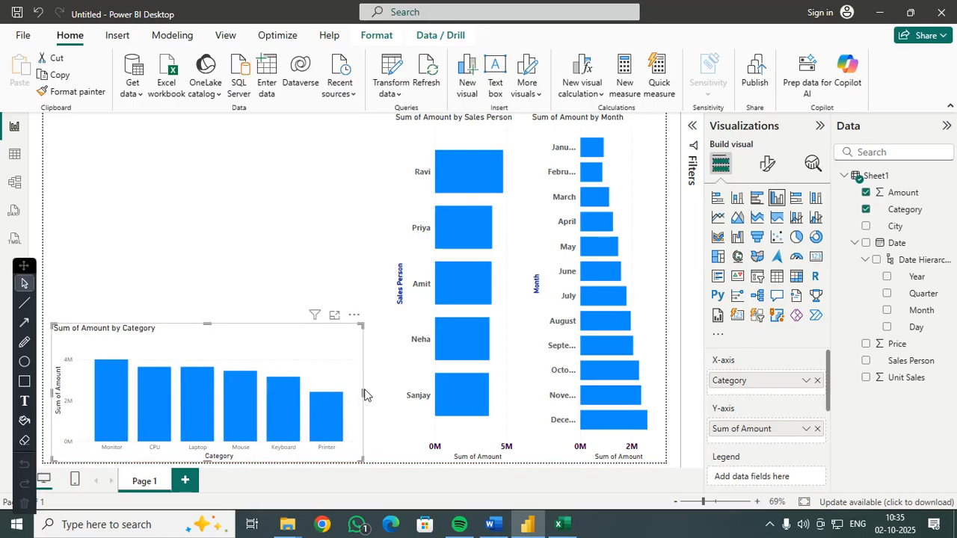
{"action": "left_click_drag", "start_coordinate": [361, 391], "coordinate": [336, 391]}
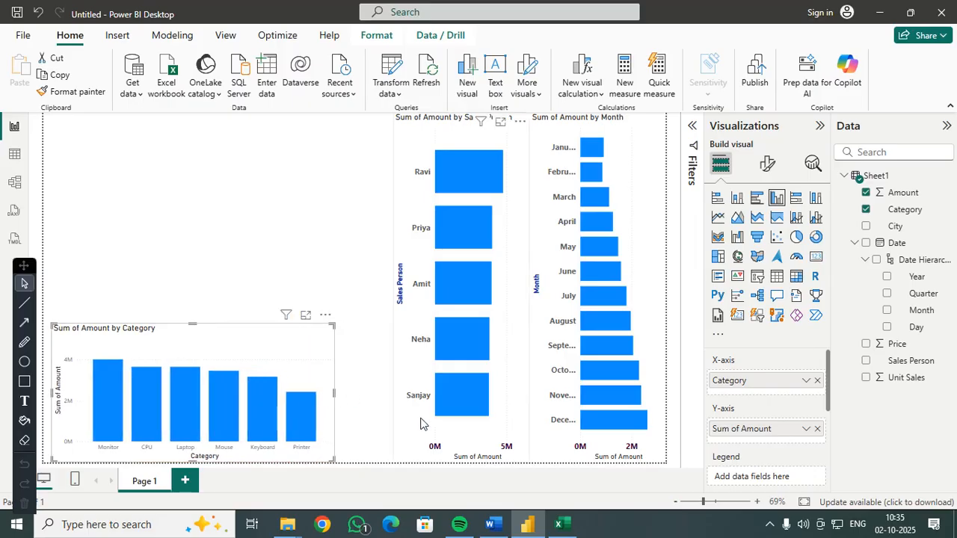
{"action": "left_click", "coordinate": [601, 318]}
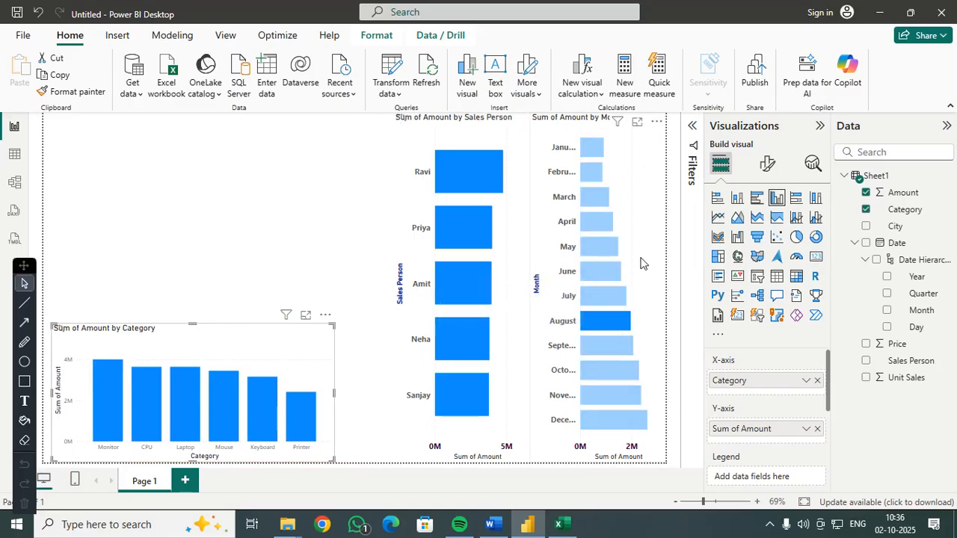
{"action": "left_click", "coordinate": [549, 285]}
{"action": "left_click", "coordinate": [510, 257]}
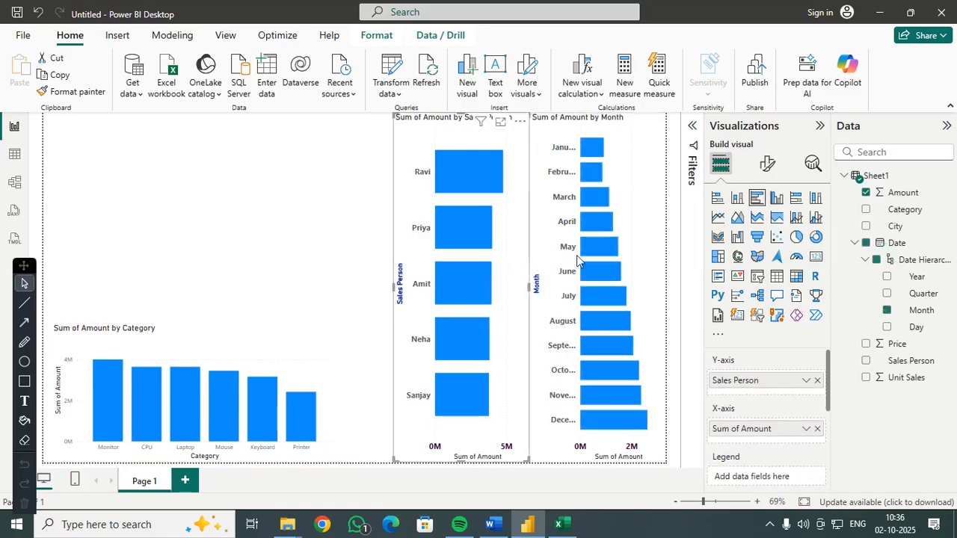
Apply the monthly bar chart's formatting to the category column chart with Format Painter.
{"action": "left_click", "coordinate": [634, 247]}
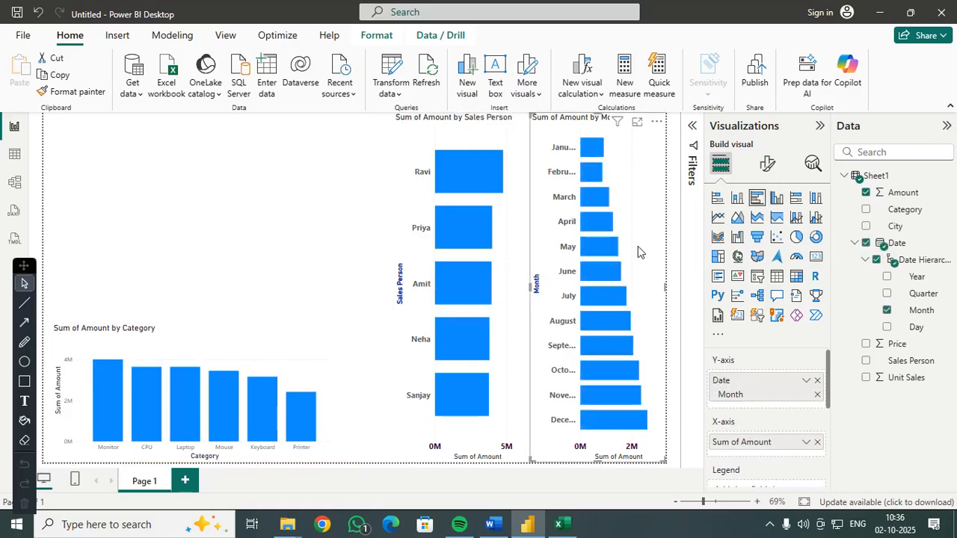
{"action": "left_click", "coordinate": [70, 96]}
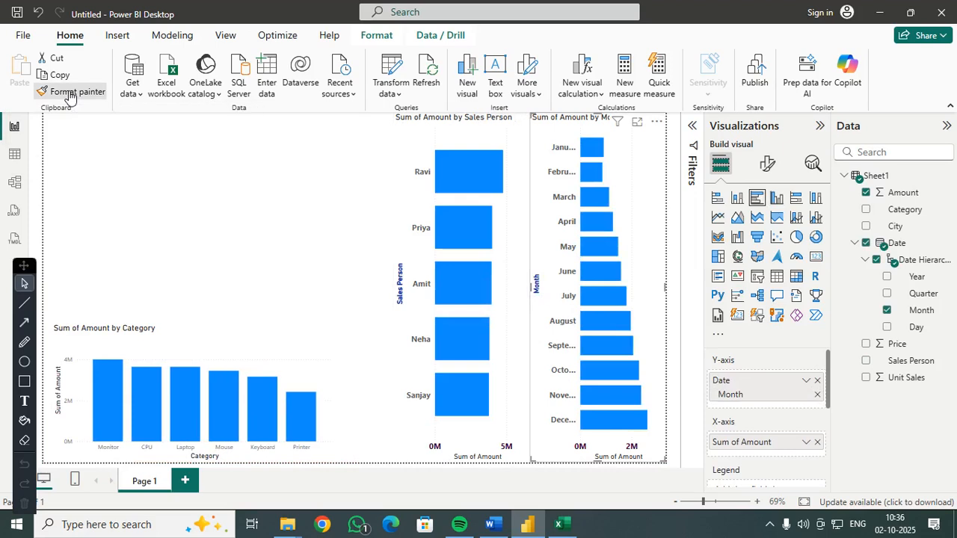
{"action": "left_click", "coordinate": [296, 354]}
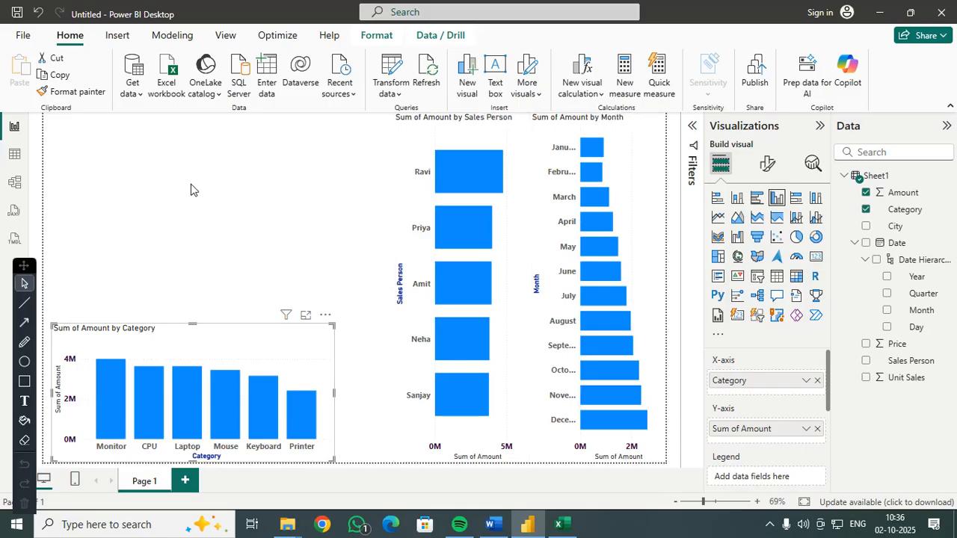
Add a pie chart above the category column chart, with City as the legend and the sum of Amount as the values.
{"action": "left_click", "coordinate": [679, 301]}
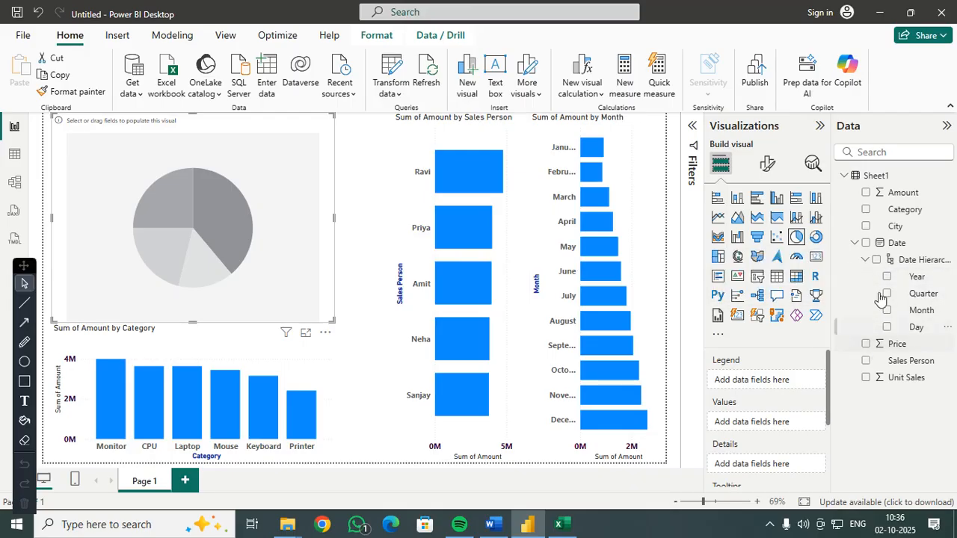
{"action": "left_click", "coordinate": [866, 226]}
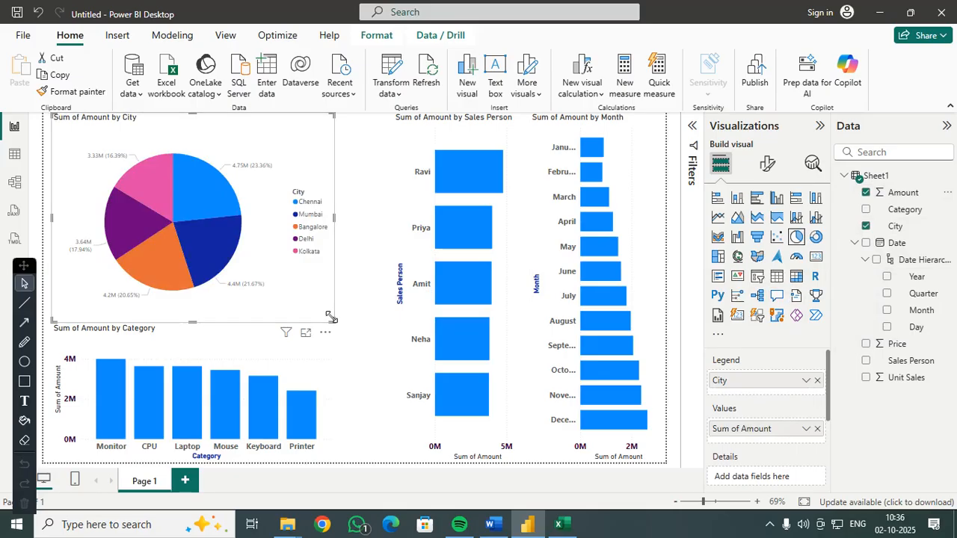
Shrink the city pie chart slightly and format its legend text as size 15, bold and dark blue.
{"action": "left_click_drag", "start_coordinate": [328, 317], "coordinate": [308, 293]}
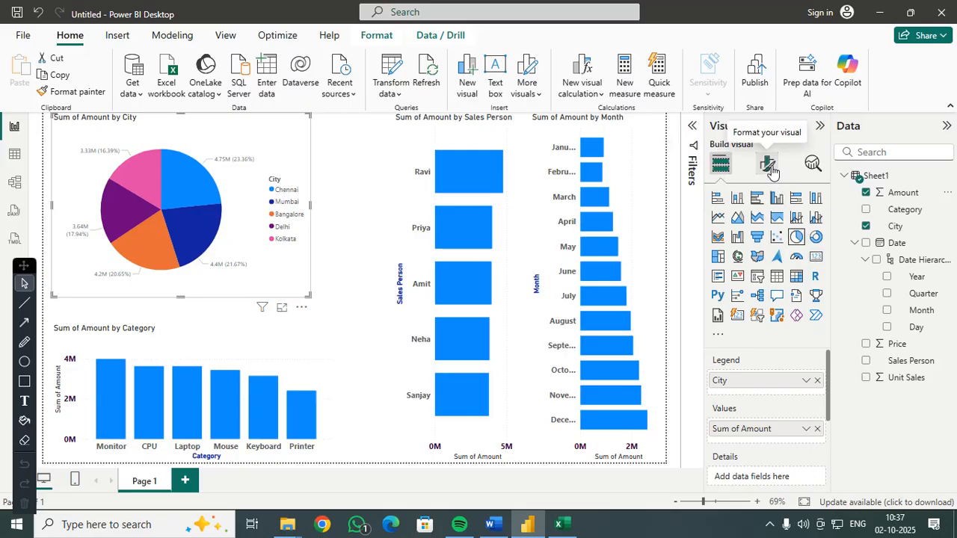
{"action": "left_click", "coordinate": [771, 166]}
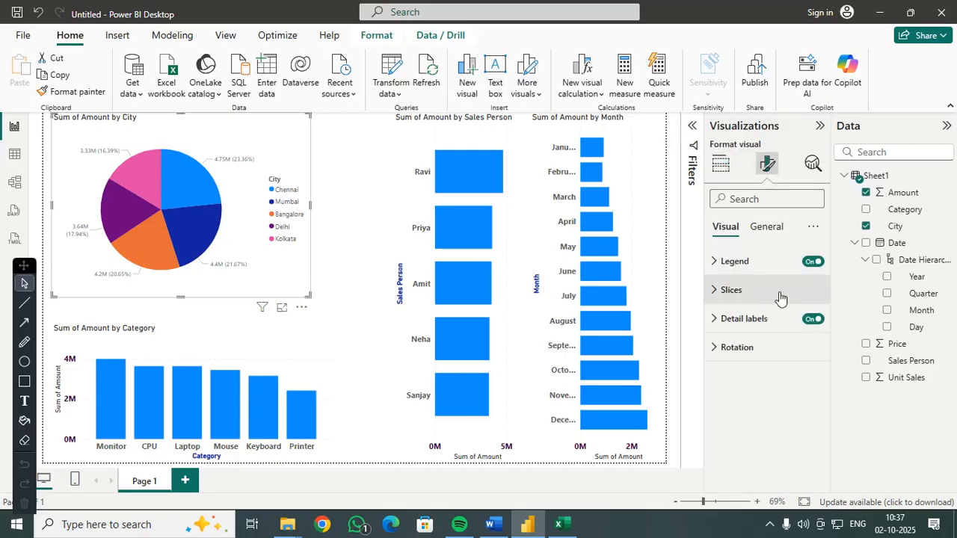
{"action": "left_click", "coordinate": [718, 262]}
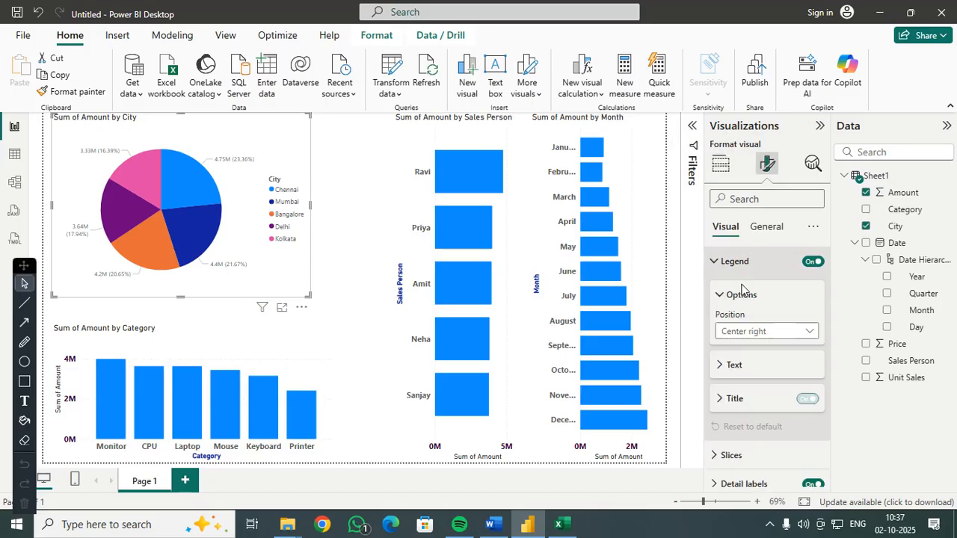
{"action": "left_click", "coordinate": [719, 366]}
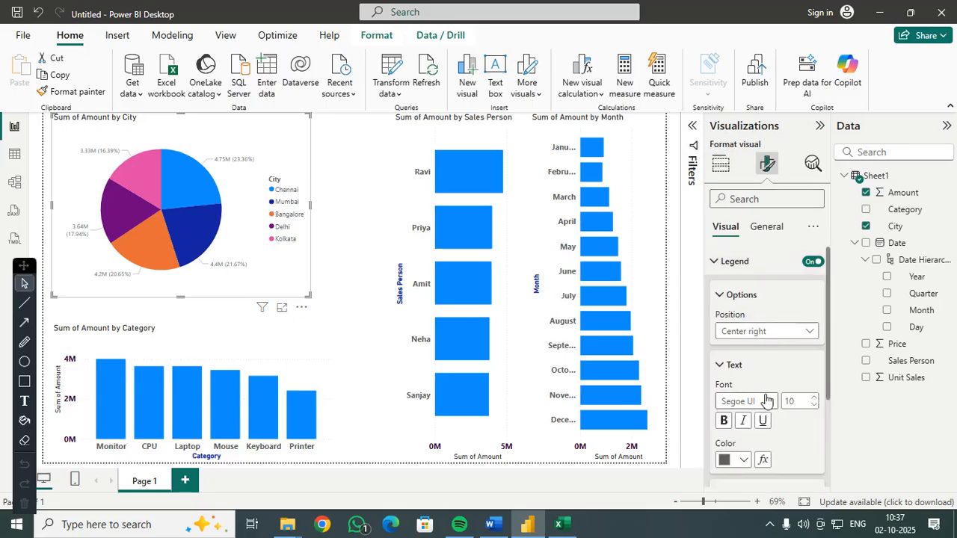
{"action": "left_click", "coordinate": [806, 400]}
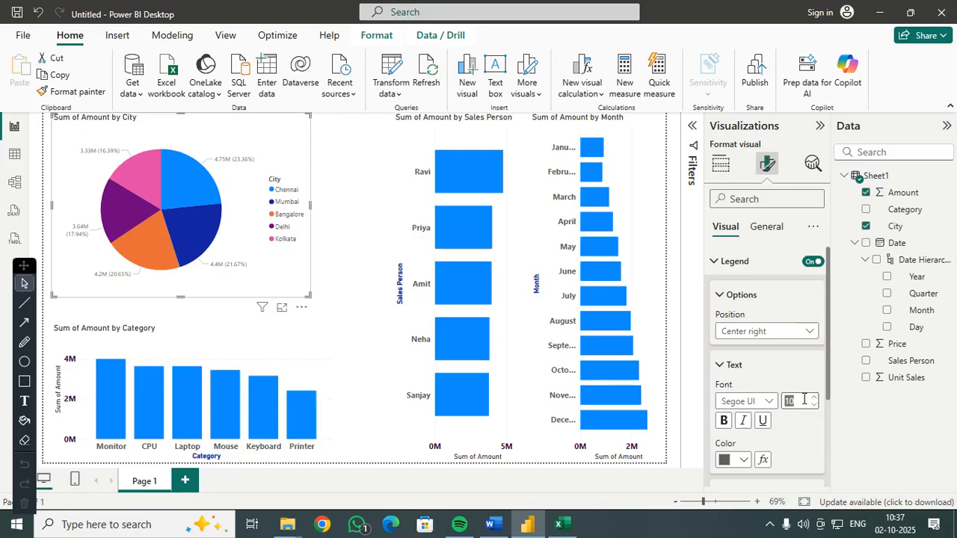
{"action": "type", "text": "15"}
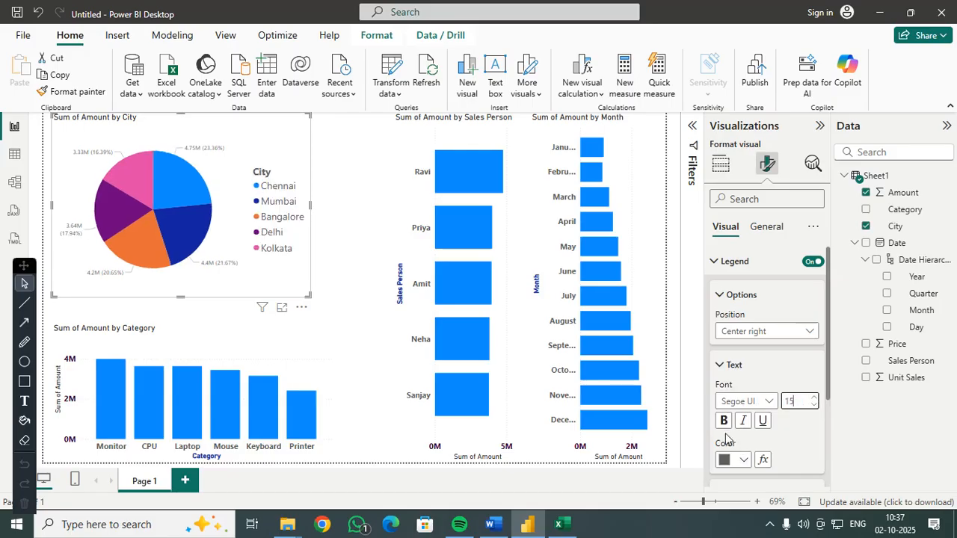
{"action": "left_click", "coordinate": [722, 424]}
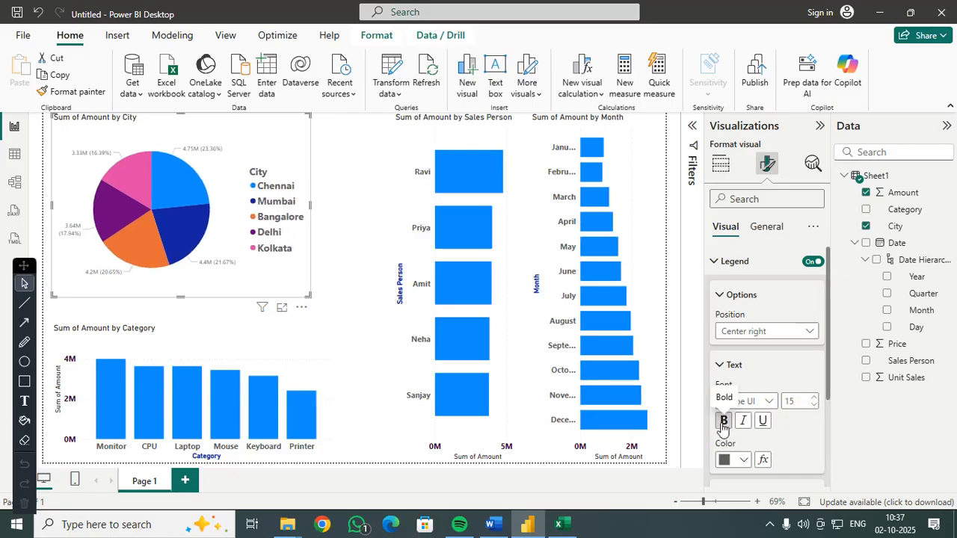
{"action": "left_click", "coordinate": [744, 460]}
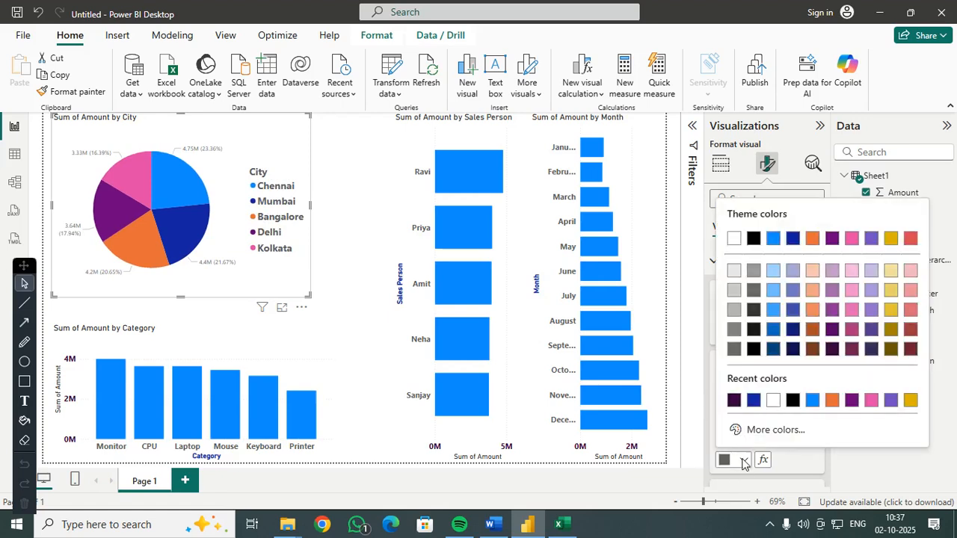
{"action": "left_click", "coordinate": [753, 400]}
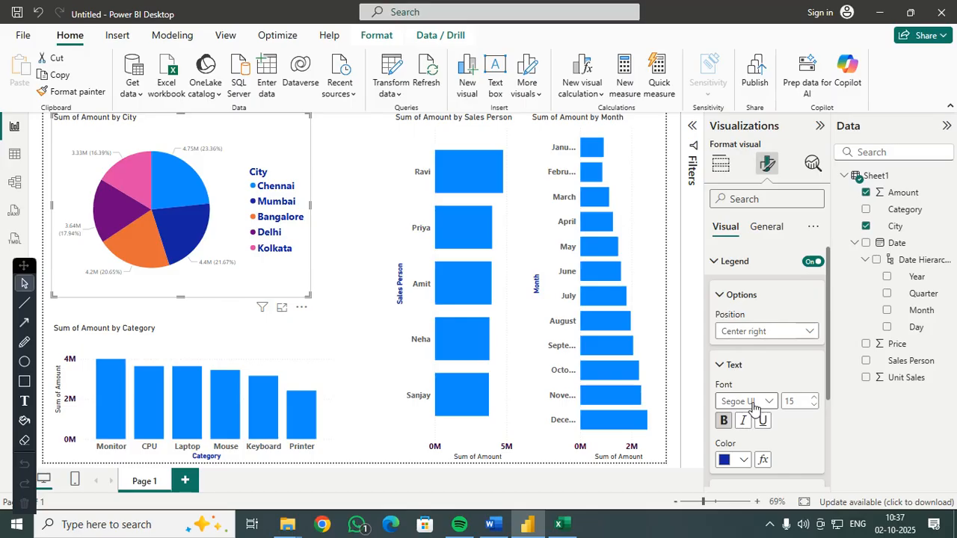
Examine the pie chart's slice settings, including the series choices, color and transparency options.
{"action": "scroll", "coordinate": [789, 438], "scroll_direction": "down", "scroll_amount": 3}
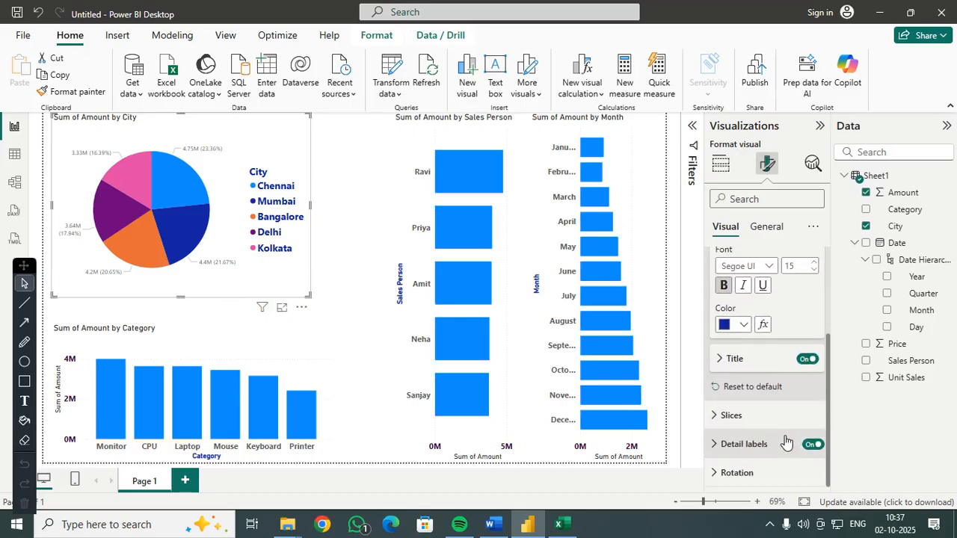
{"action": "left_click", "coordinate": [720, 419]}
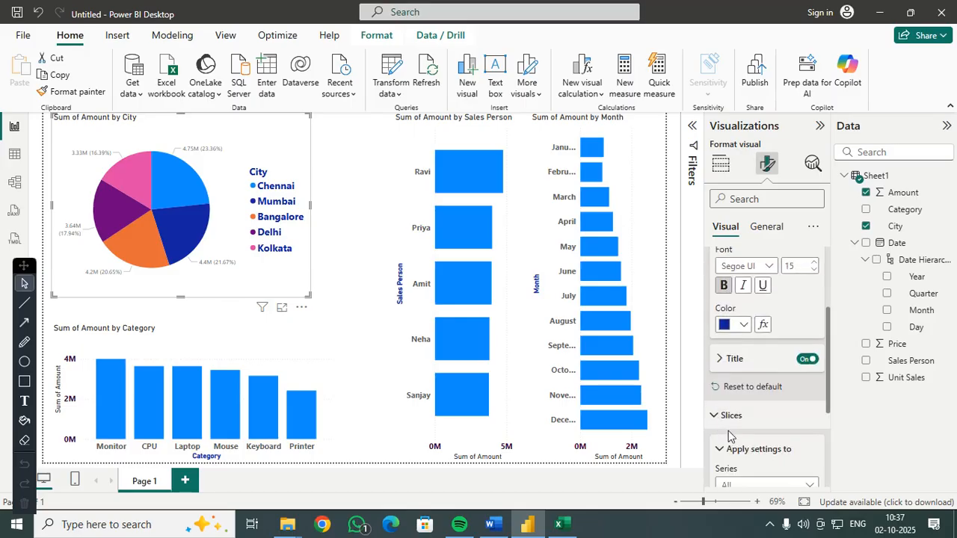
{"action": "scroll", "coordinate": [770, 441], "scroll_direction": "down", "scroll_amount": 2}
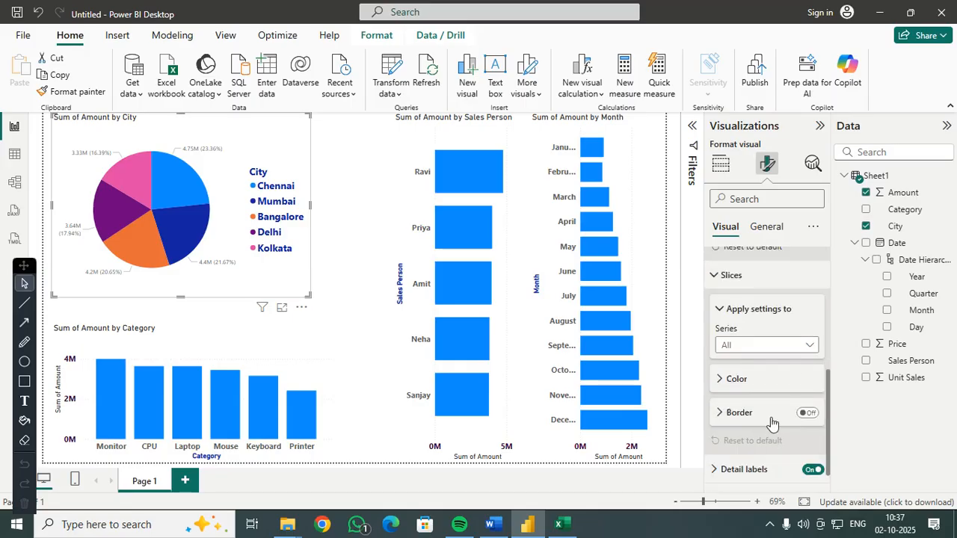
{"action": "left_click", "coordinate": [809, 344]}
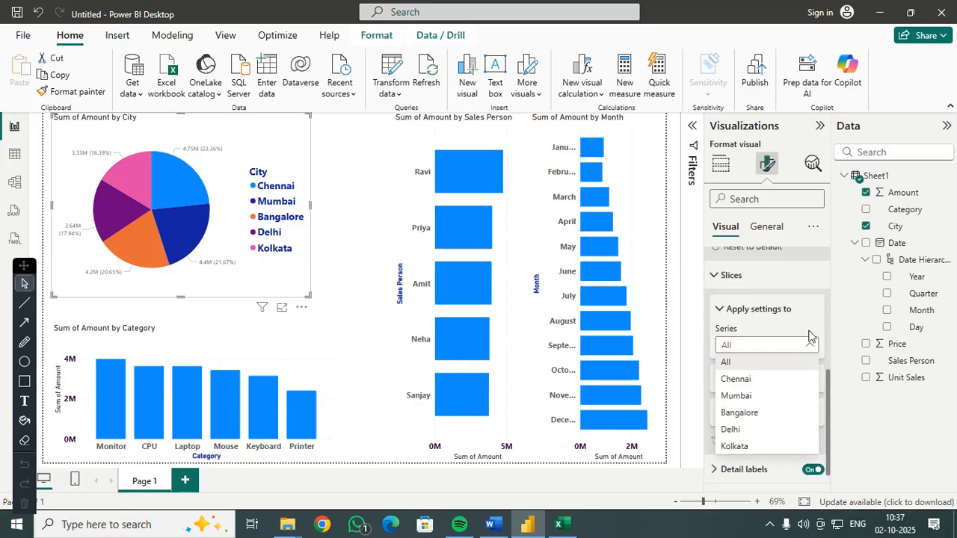
{"action": "left_click", "coordinate": [790, 346]}
{"action": "scroll", "coordinate": [778, 404], "scroll_direction": "down", "scroll_amount": 1}
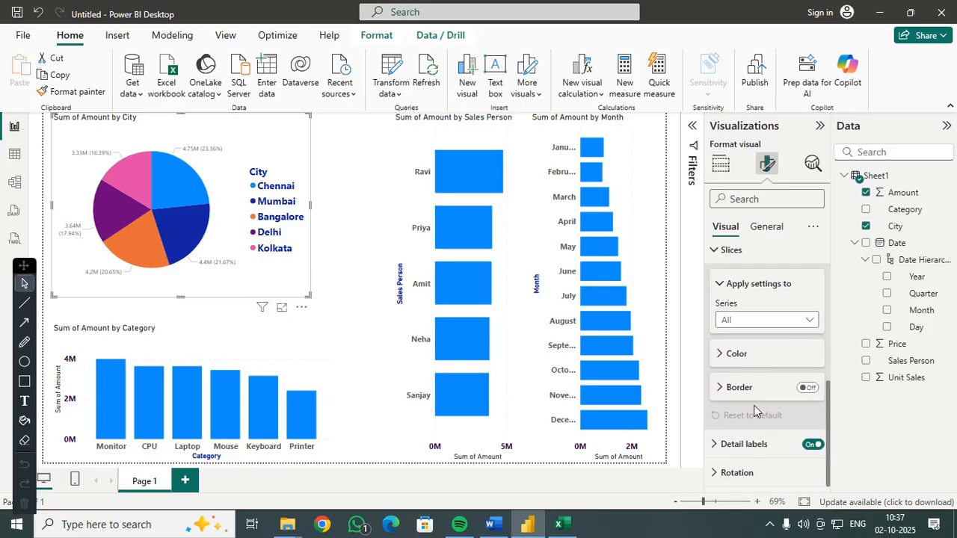
{"action": "left_click", "coordinate": [721, 355]}
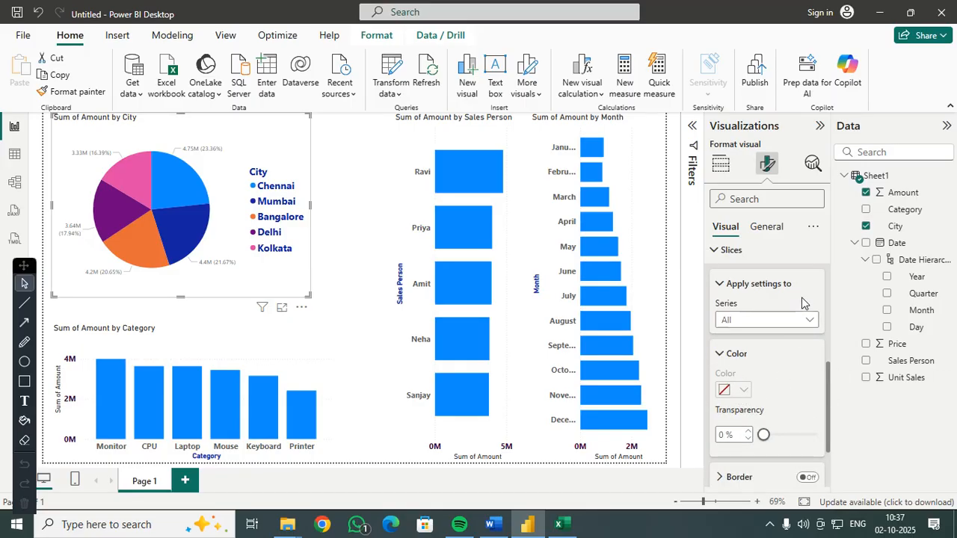
{"action": "scroll", "coordinate": [780, 437], "scroll_direction": "down", "scroll_amount": 2}
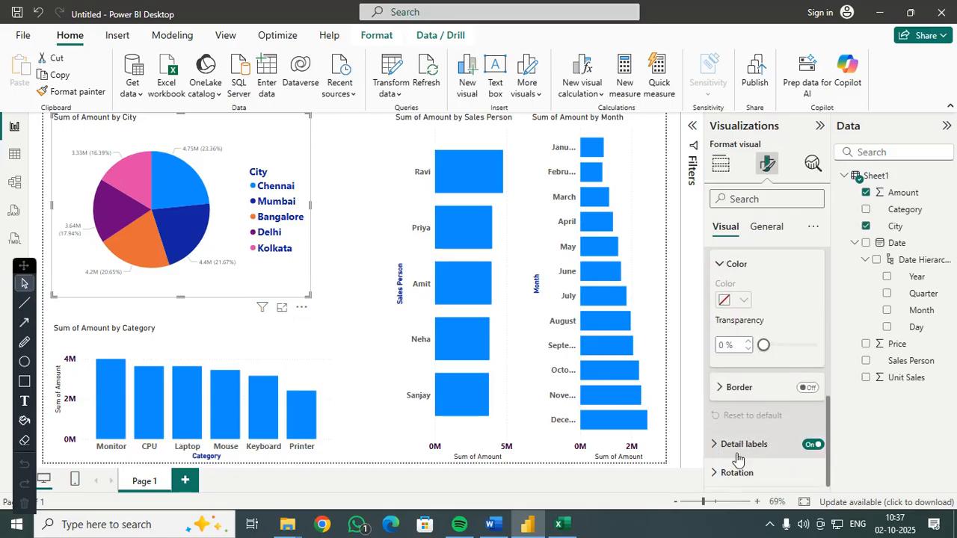
Set the position of the pie chart's detail labels to Prefer inside.
{"action": "left_click", "coordinate": [715, 445]}
{"action": "scroll", "coordinate": [777, 388], "scroll_direction": "down", "scroll_amount": 3}
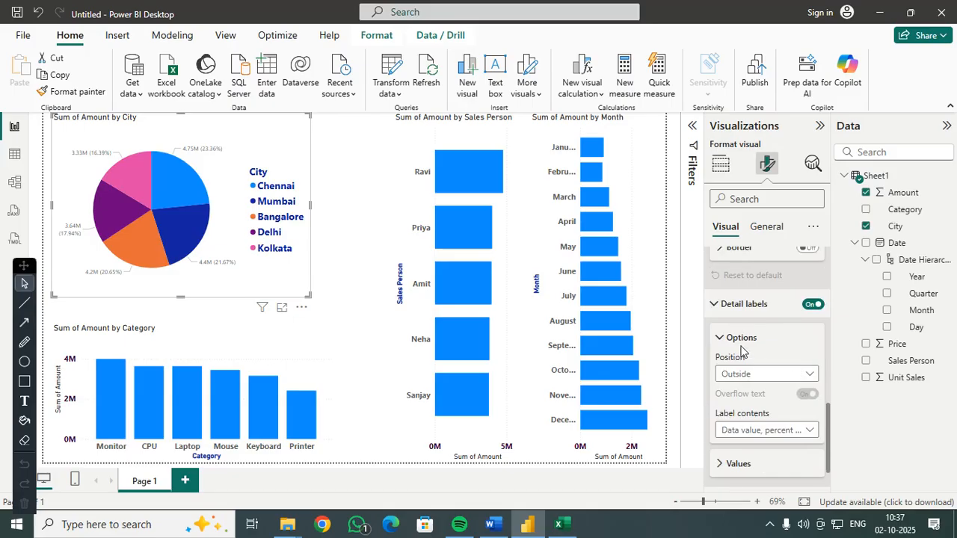
{"action": "left_click", "coordinate": [807, 374]}
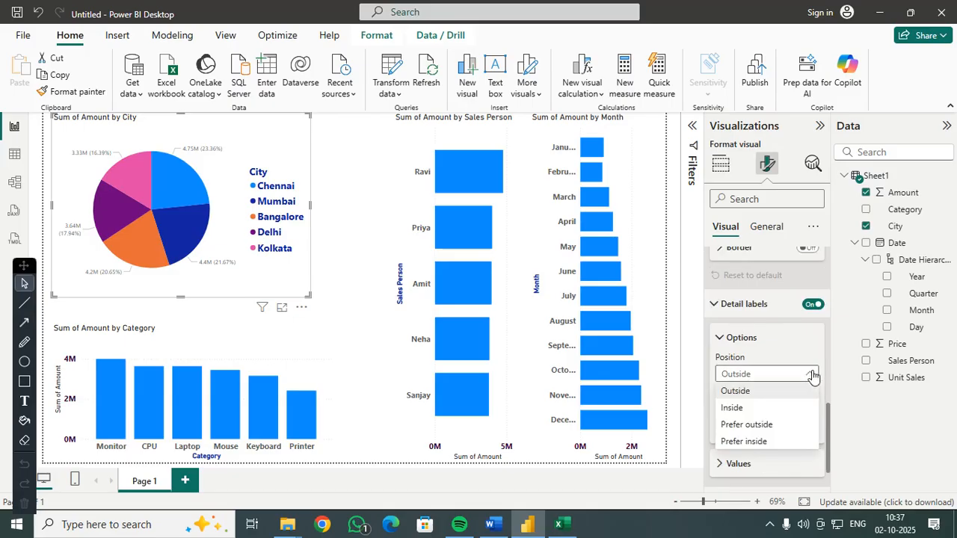
{"action": "left_click", "coordinate": [736, 408]}
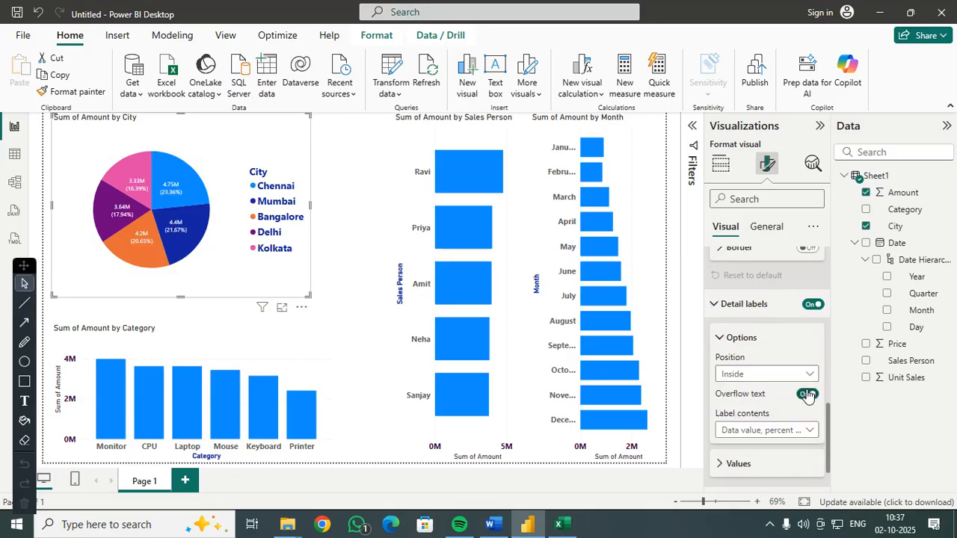
{"action": "left_click", "coordinate": [808, 374]}
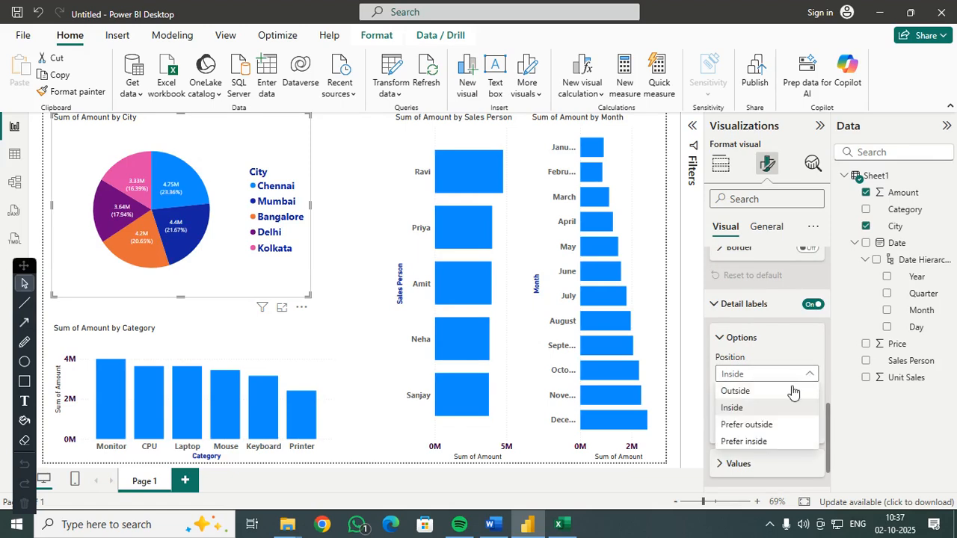
{"action": "left_click", "coordinate": [758, 442]}
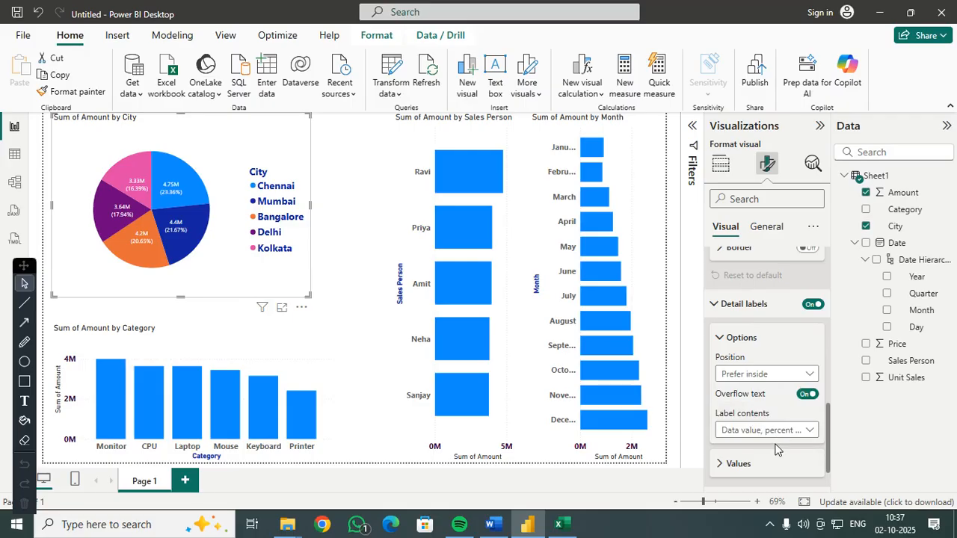
{"action": "scroll", "coordinate": [757, 374], "scroll_direction": "up", "scroll_amount": 3}
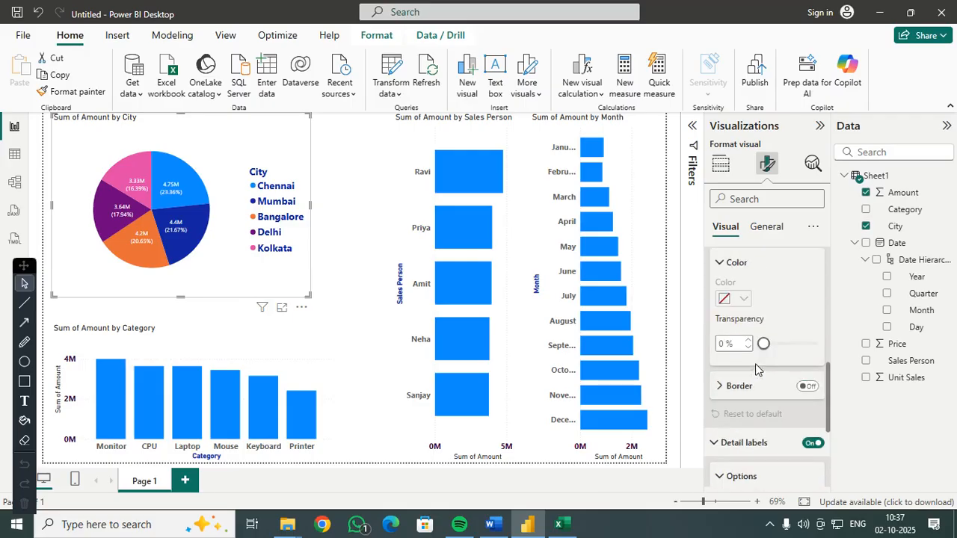
{"action": "scroll", "coordinate": [757, 385], "scroll_direction": "up", "scroll_amount": 5}
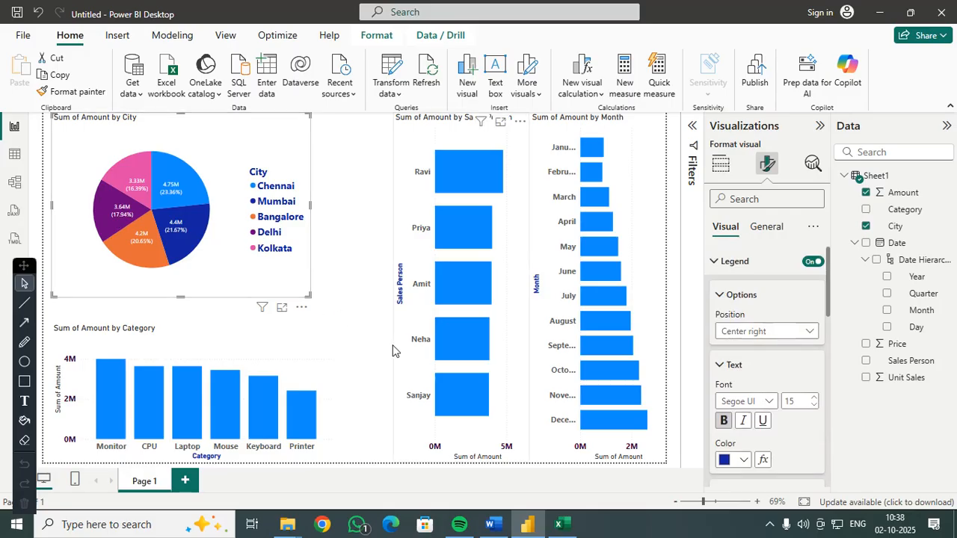
Add a slicer on Month from the Date hierarchy between the pie and sales person charts, stretched down to the page's lower edge.
{"action": "left_click", "coordinate": [342, 238]}
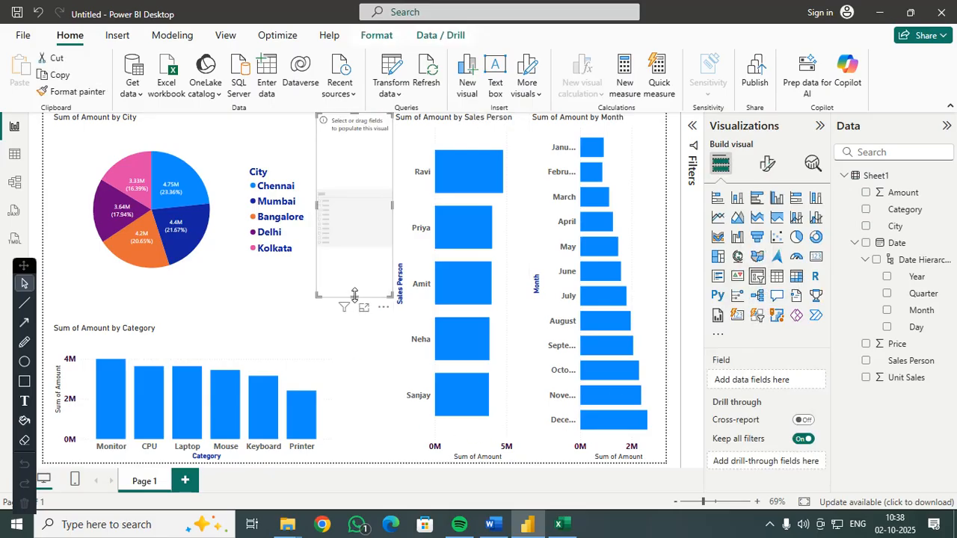
{"action": "left_click_drag", "start_coordinate": [354, 296], "coordinate": [389, 459]}
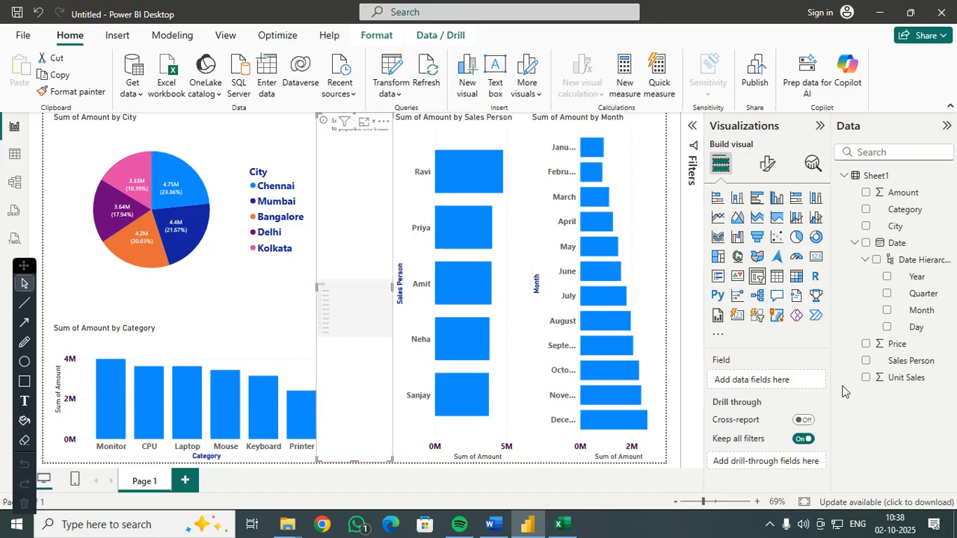
{"action": "left_click", "coordinate": [888, 311]}
Reduce the city pie chart and the category column chart so both end shortly before the month slicer.
{"action": "left_click", "coordinate": [309, 291]}
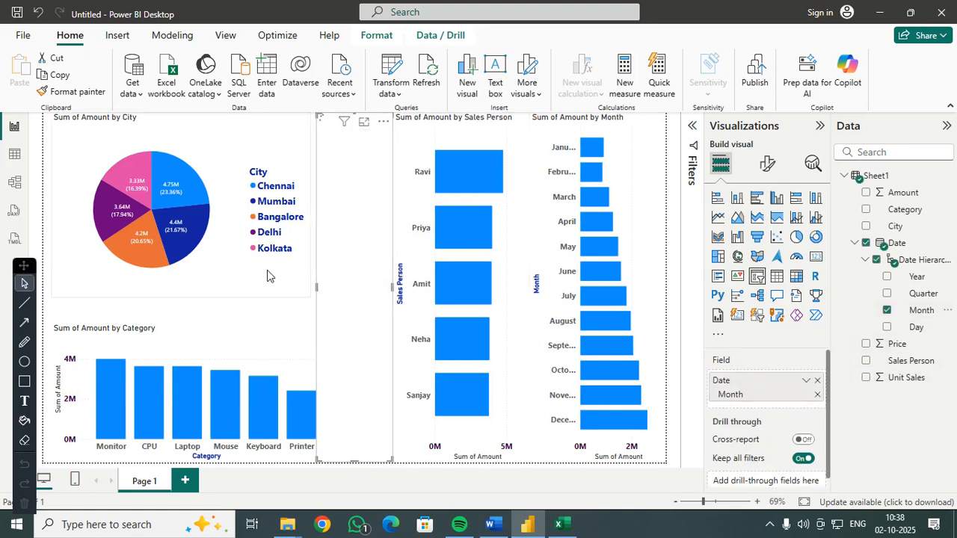
{"action": "left_click_drag", "start_coordinate": [310, 296], "coordinate": [302, 288]}
{"action": "left_click", "coordinate": [297, 333]}
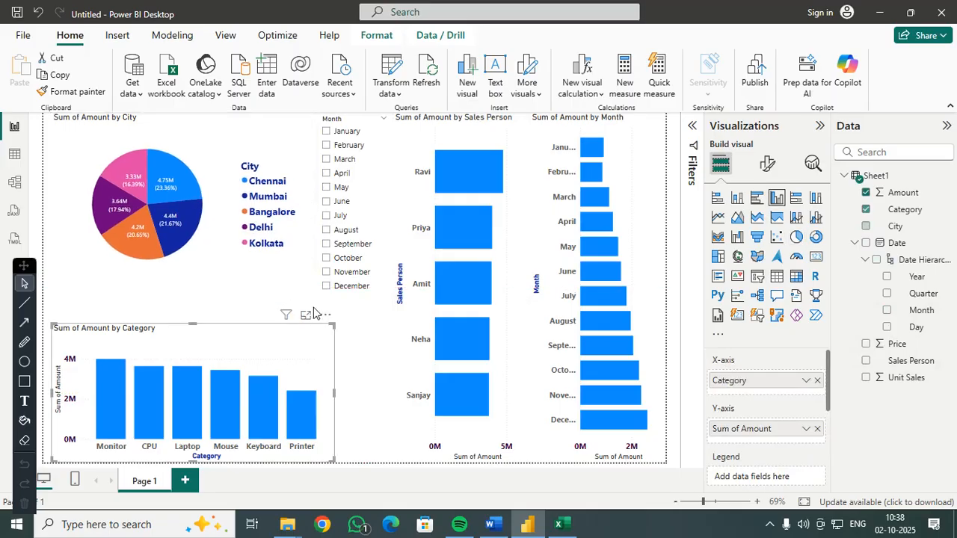
{"action": "left_click_drag", "start_coordinate": [334, 326], "coordinate": [302, 329]}
{"action": "left_click", "coordinate": [351, 335]}
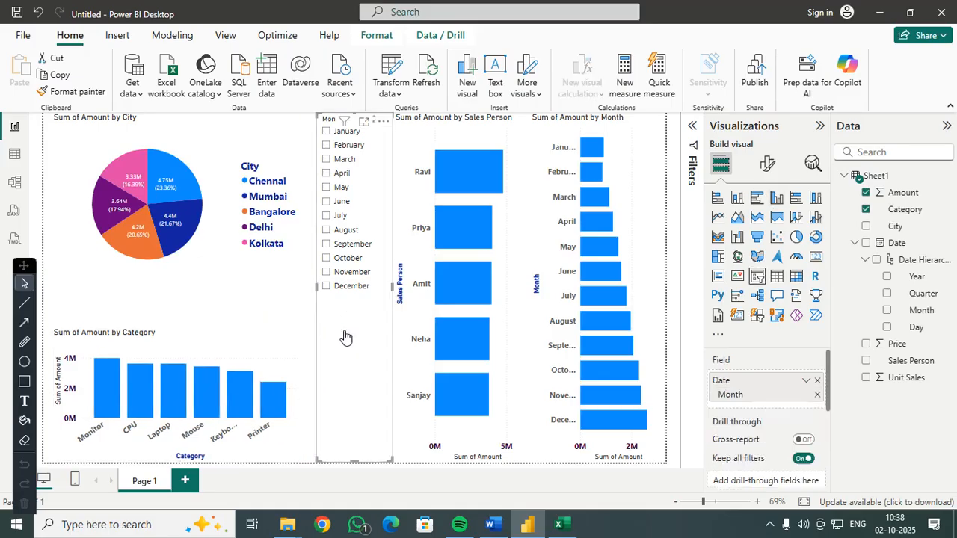
Narrow the sales person bar chart from its left edge to leave a small gap beside the month slicer.
{"action": "left_click", "coordinate": [497, 249]}
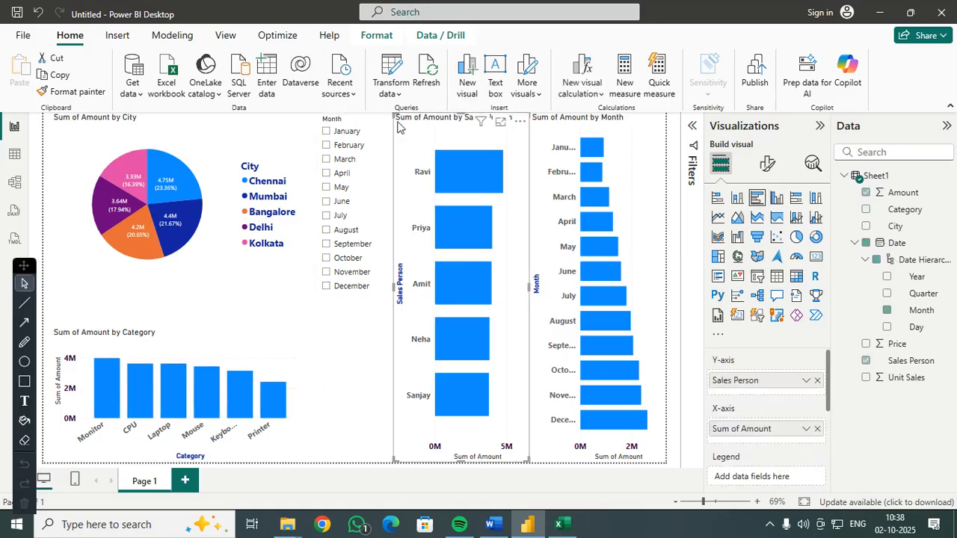
{"action": "left_click_drag", "start_coordinate": [396, 116], "coordinate": [421, 120]}
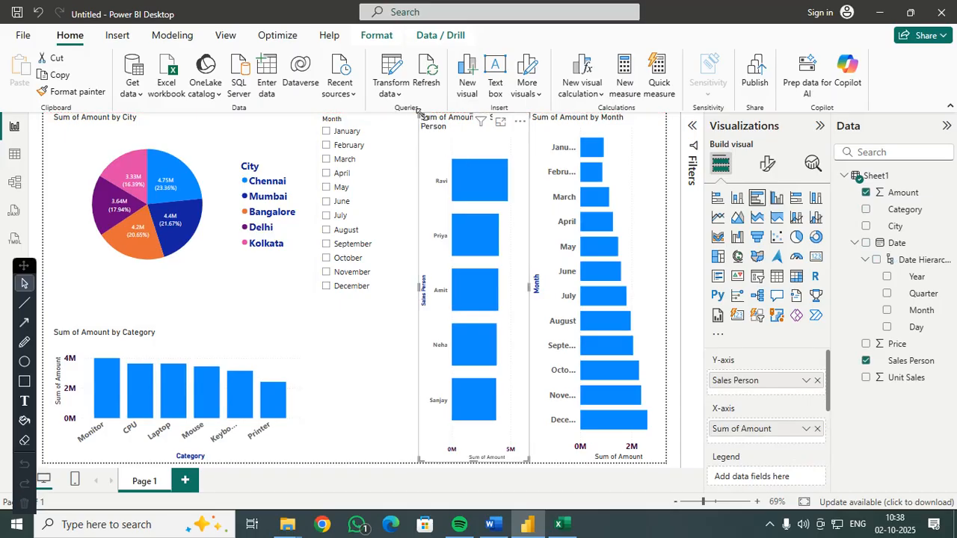
{"action": "left_click_drag", "start_coordinate": [418, 111], "coordinate": [409, 120]}
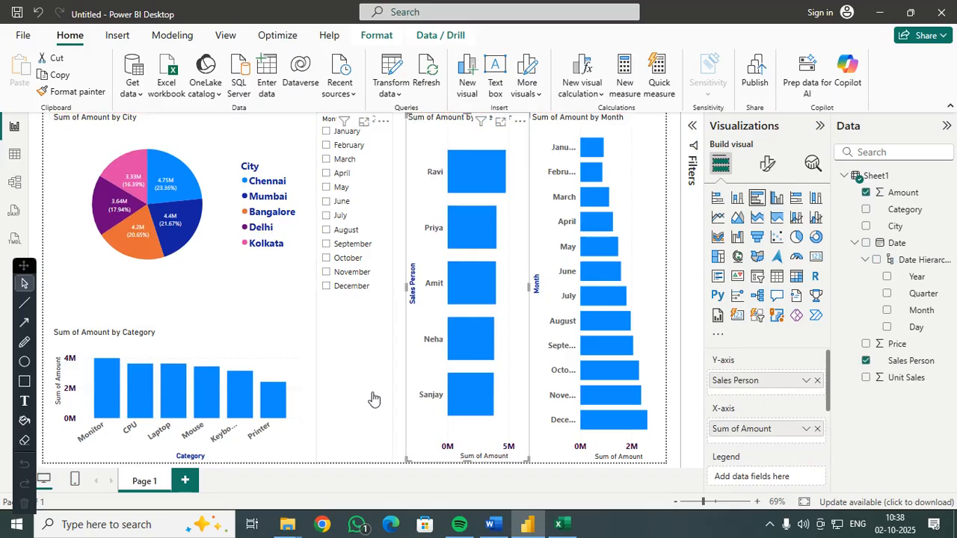
Filter the report page to January, February and March with the month slicer.
{"action": "left_click", "coordinate": [326, 132]}
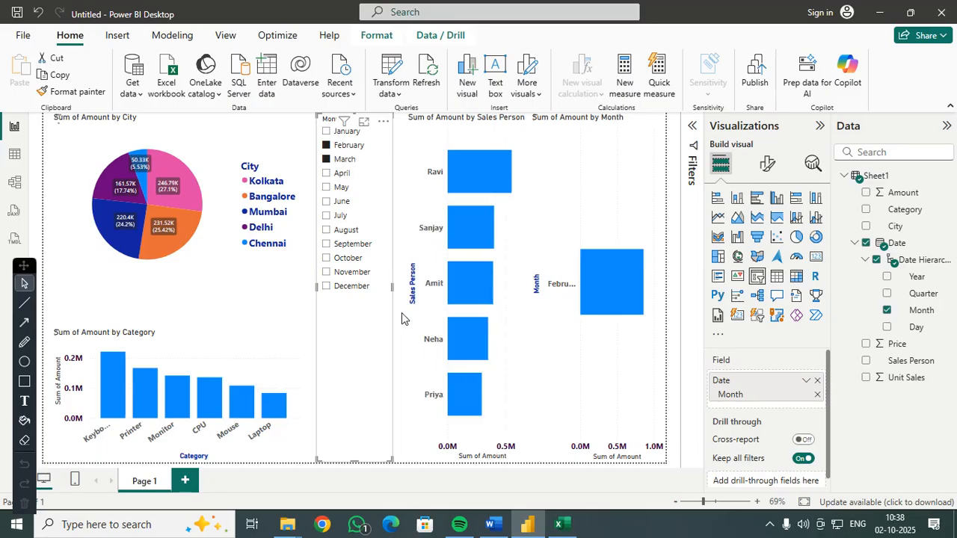
{"action": "left_click", "coordinate": [326, 132]}
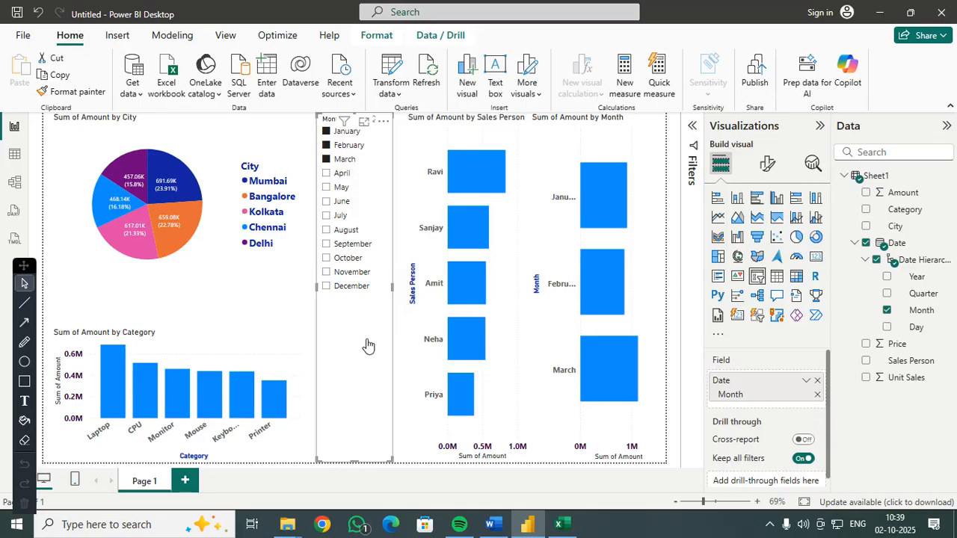
Change the month slicer's style from a vertical list to Tile.
{"action": "left_click", "coordinate": [766, 166]}
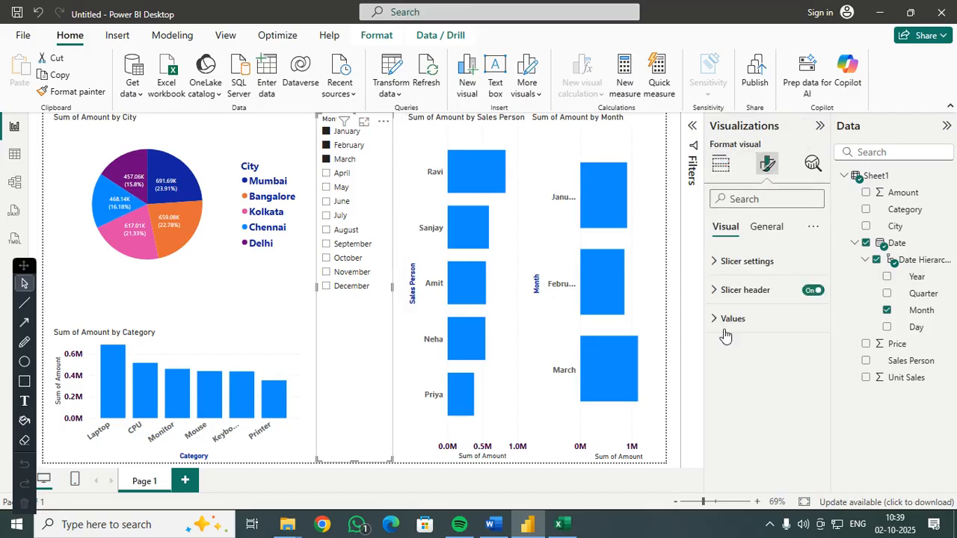
{"action": "left_click", "coordinate": [714, 263]}
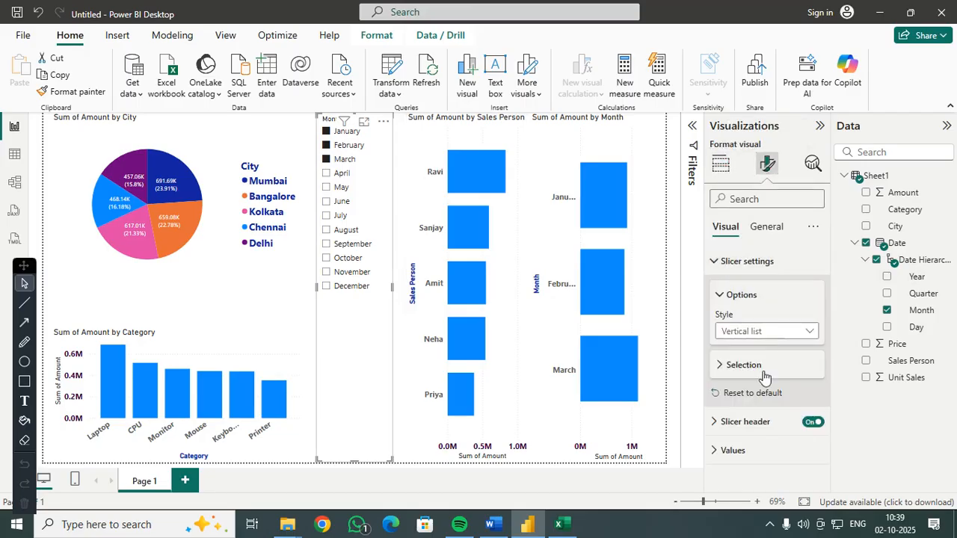
{"action": "left_click", "coordinate": [810, 334]}
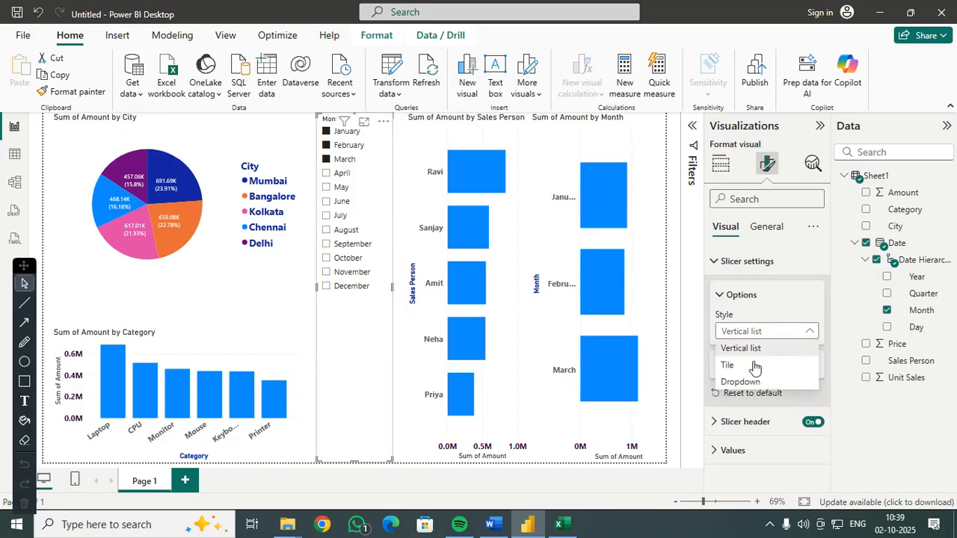
{"action": "left_click", "coordinate": [729, 365]}
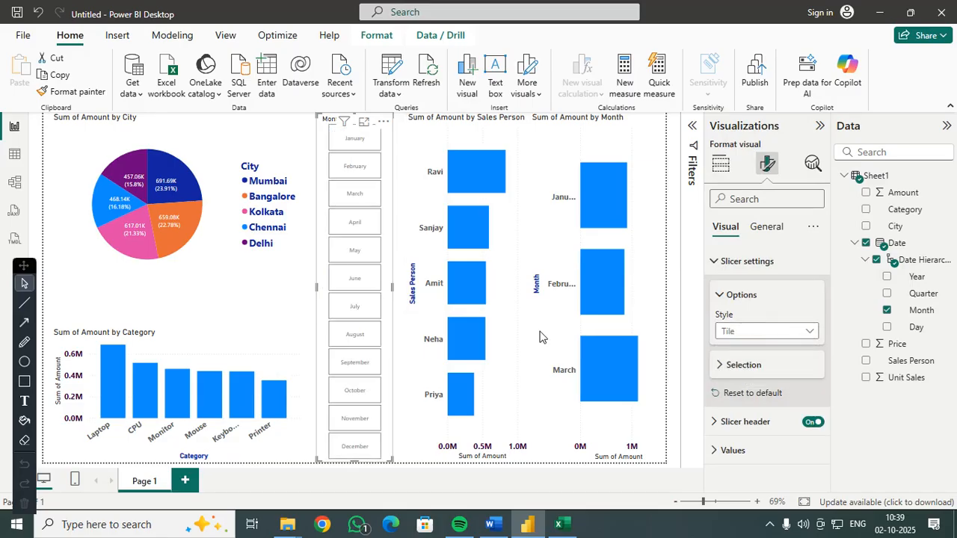
Shorten the city pie chart slightly from its lower edge.
{"action": "left_click", "coordinate": [299, 283]}
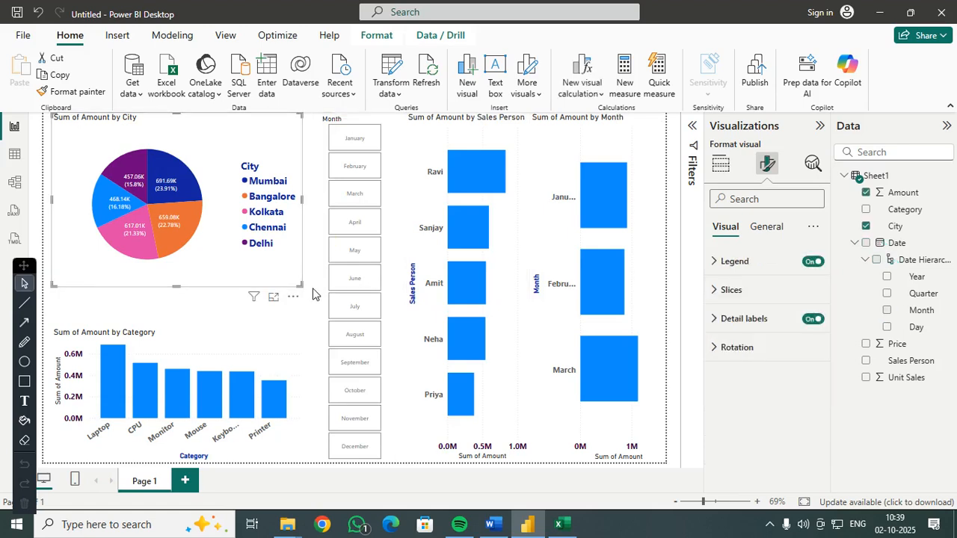
{"action": "left_click_drag", "start_coordinate": [302, 287], "coordinate": [301, 279]}
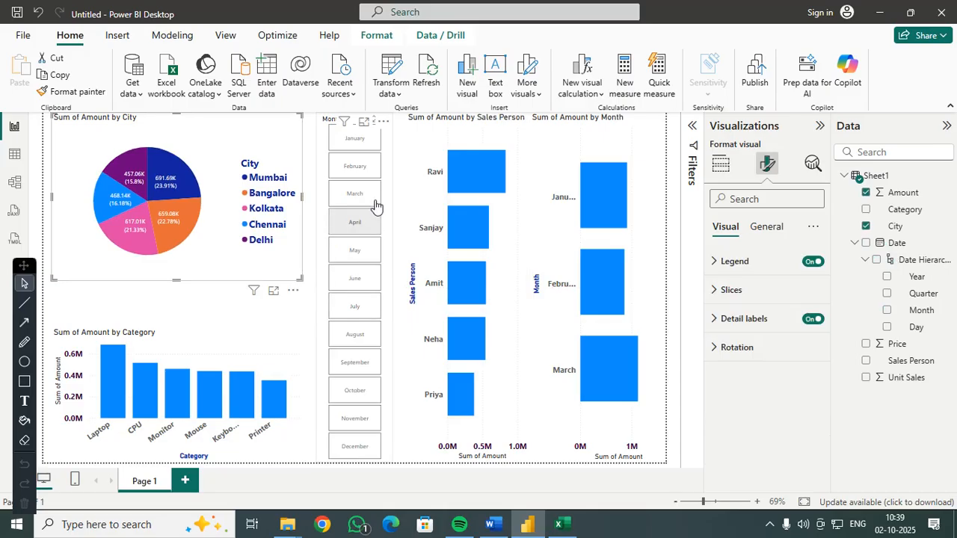
Try to set the font size of the city pie chart's detail label values to 20.
{"action": "left_click", "coordinate": [738, 318]}
{"action": "scroll", "coordinate": [774, 415], "scroll_direction": "down", "scroll_amount": 2}
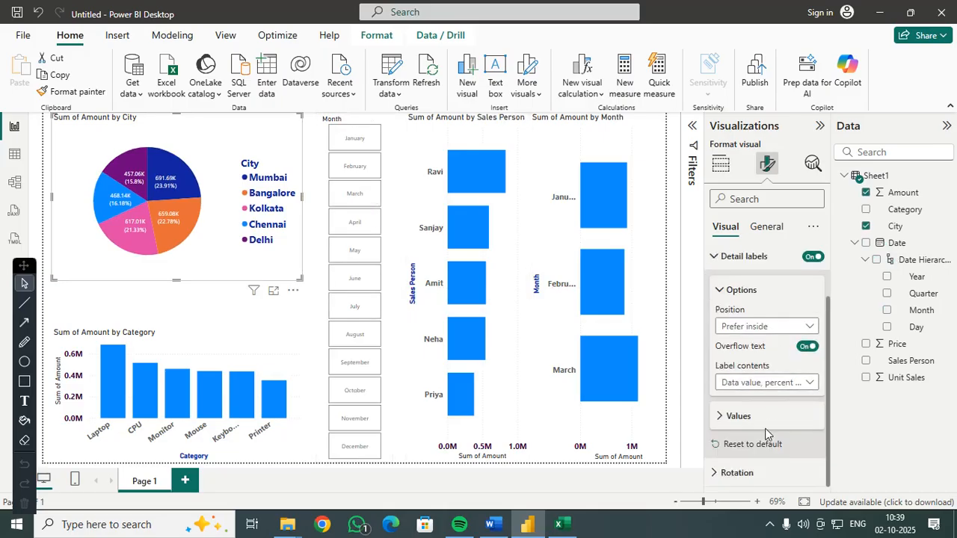
{"action": "left_click", "coordinate": [737, 417]}
{"action": "scroll", "coordinate": [774, 359], "scroll_direction": "down", "scroll_amount": 4}
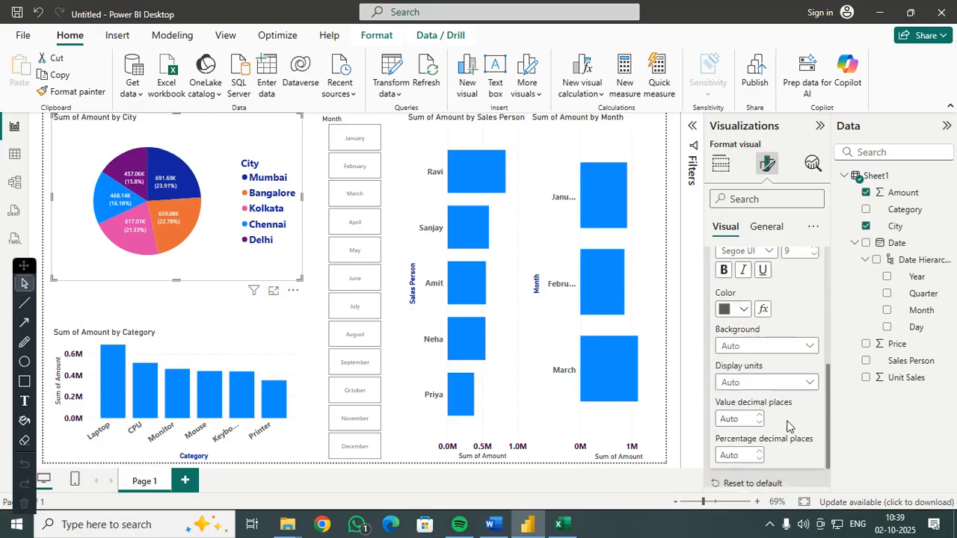
{"action": "scroll", "coordinate": [777, 323], "scroll_direction": "up", "scroll_amount": 4}
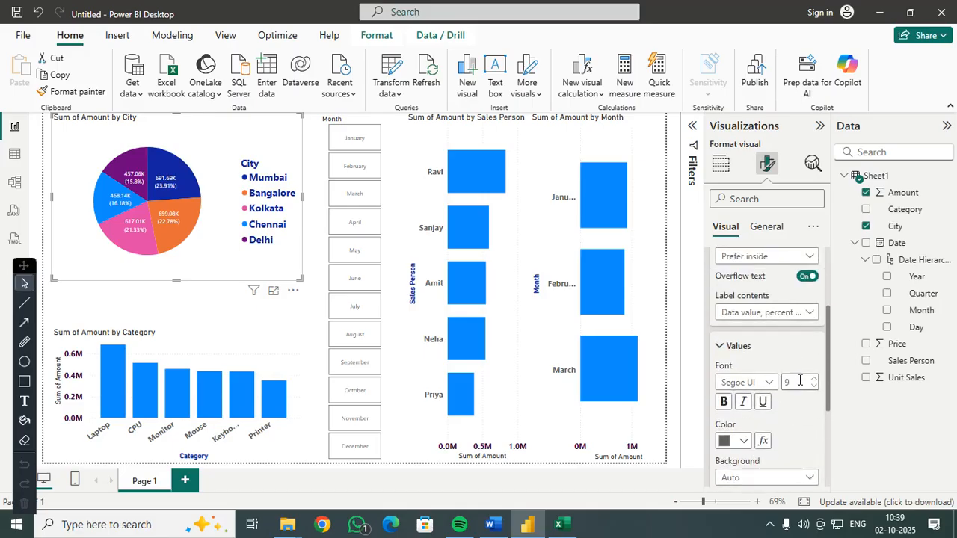
{"action": "type", "text": "20"}
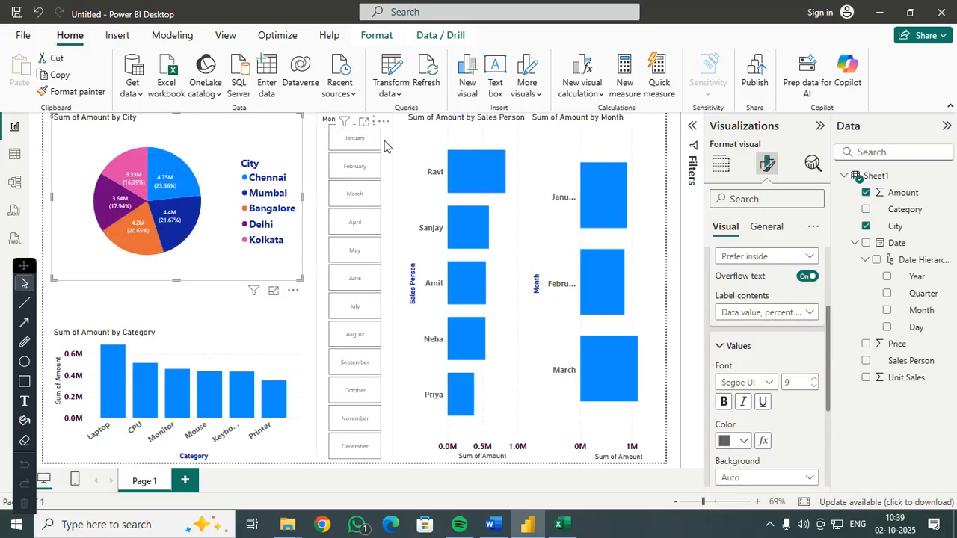
Format the month slicer's header text at size 20 in dark blue, and widen the slicer slightly from its left edge.
{"action": "left_click", "coordinate": [384, 145]}
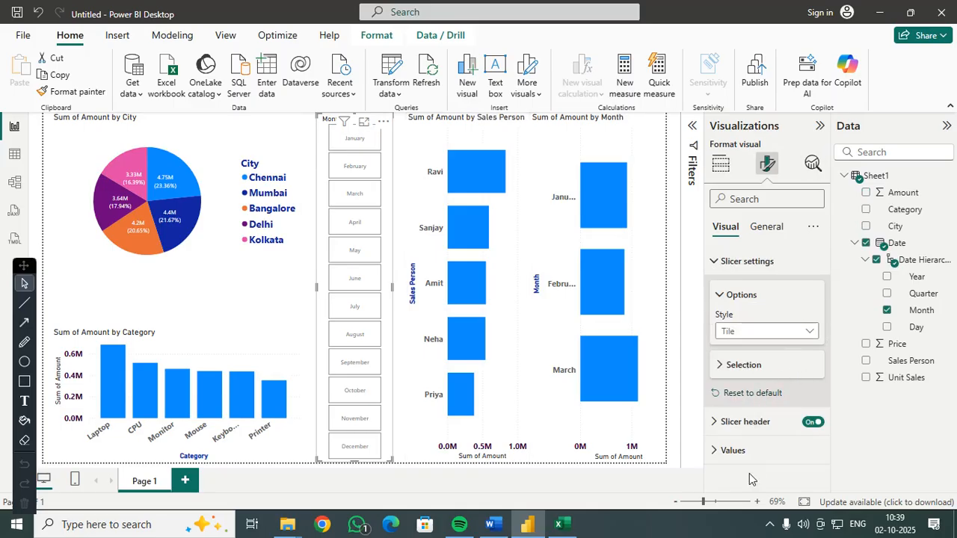
{"action": "left_click", "coordinate": [718, 421]}
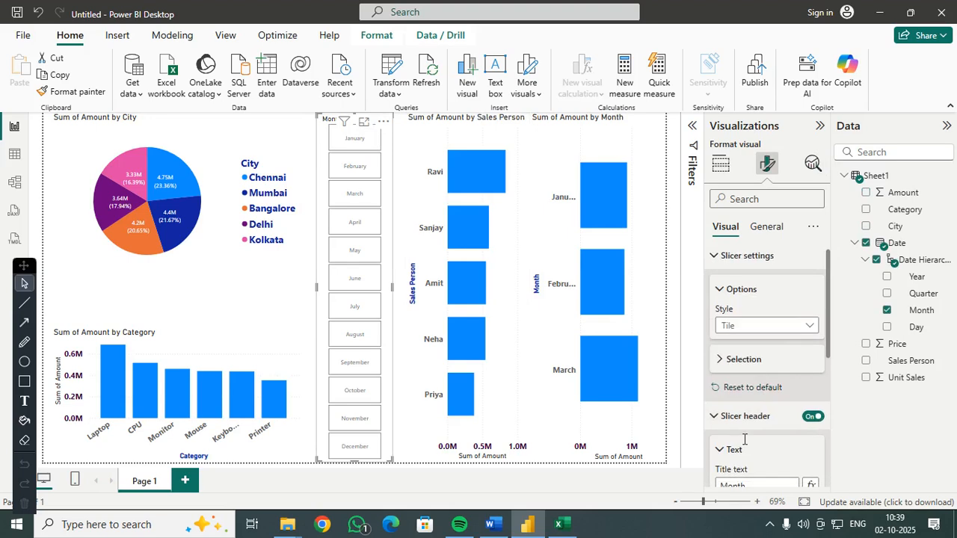
{"action": "scroll", "coordinate": [745, 440], "scroll_direction": "down", "scroll_amount": 3}
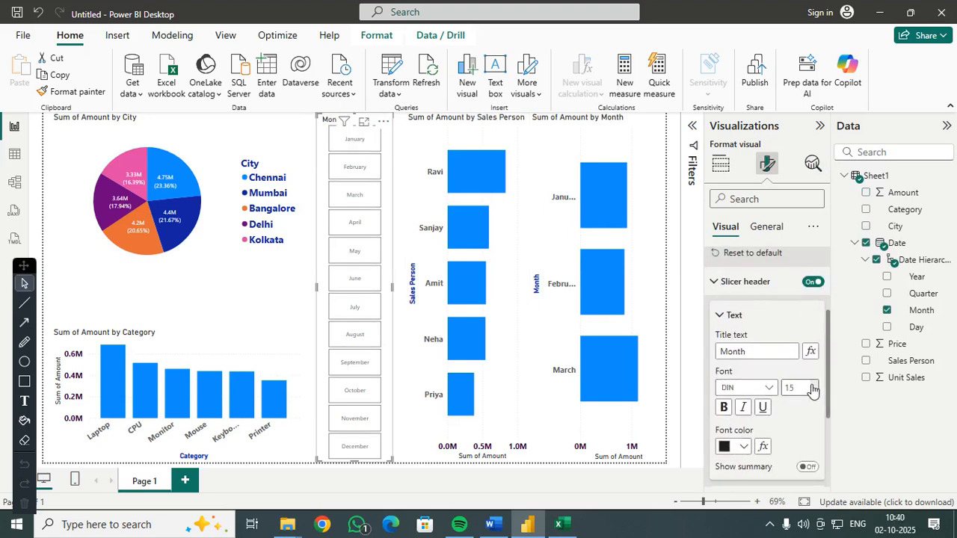
{"action": "double_click", "coordinate": [803, 386]}
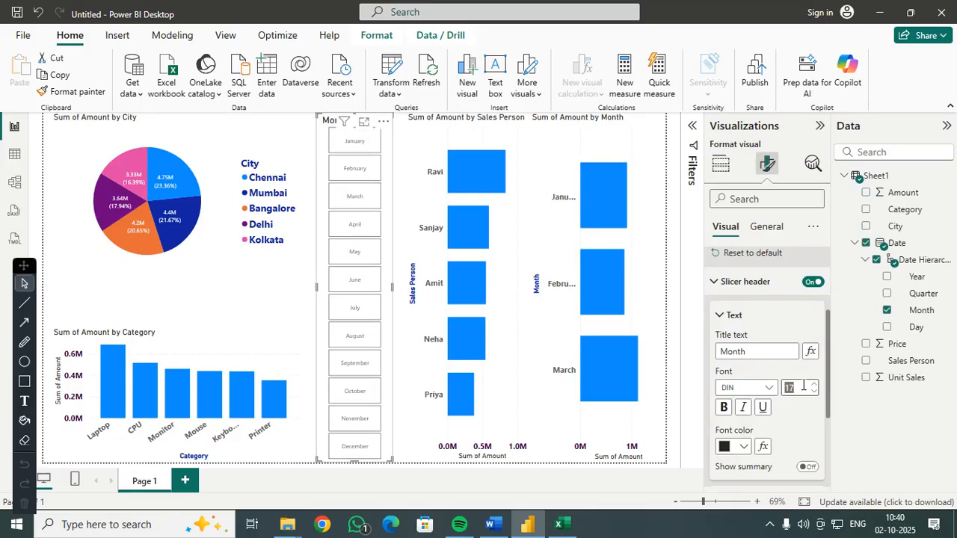
{"action": "type", "text": "20"}
{"action": "left_click", "coordinate": [744, 448]}
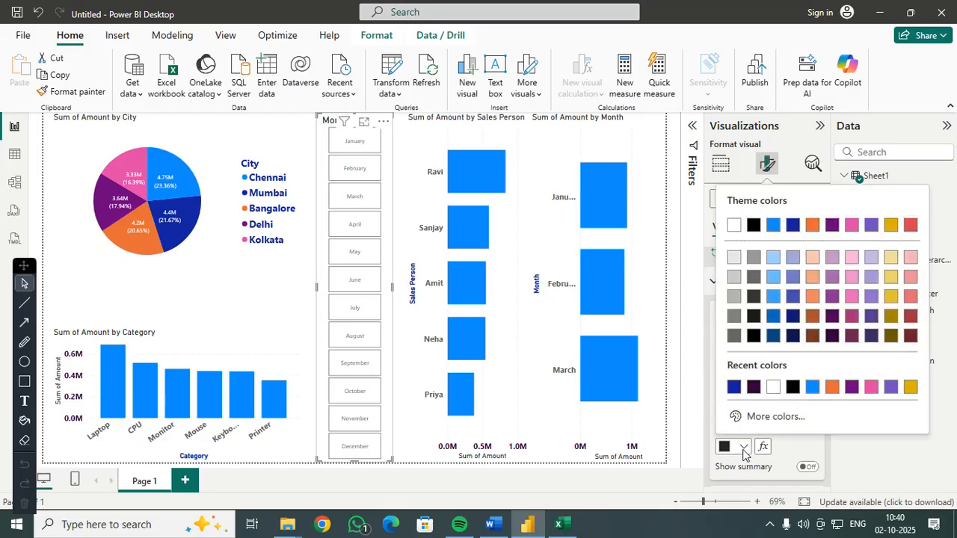
{"action": "left_click", "coordinate": [734, 387]}
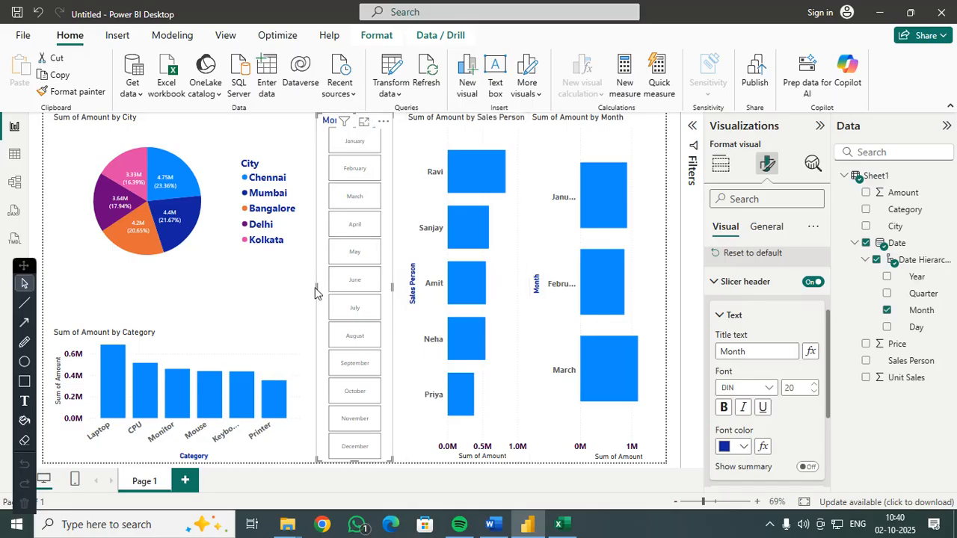
{"action": "left_click_drag", "start_coordinate": [315, 287], "coordinate": [310, 293]}
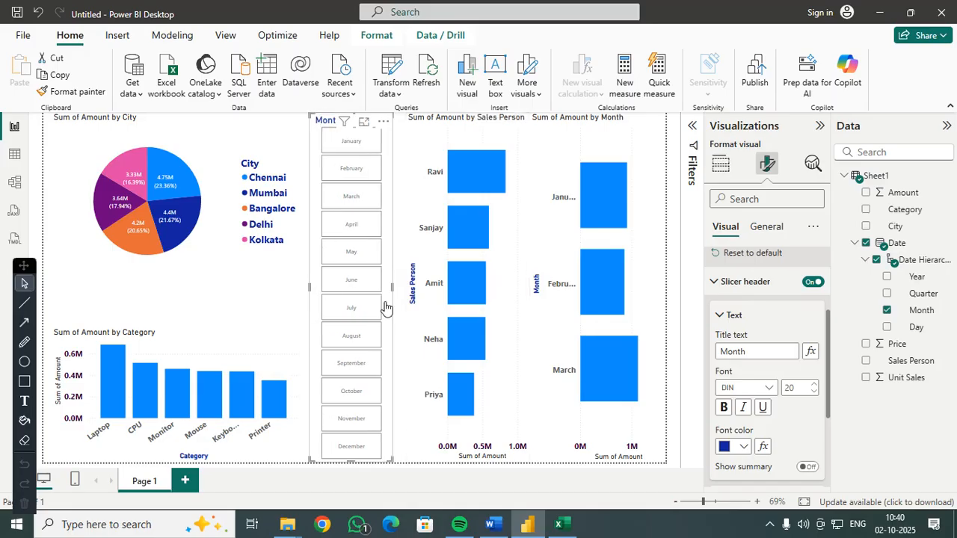
Set the colour of the pending icon in the month slicer's header to dark blue.
{"action": "scroll", "coordinate": [815, 436], "scroll_direction": "down", "scroll_amount": 3}
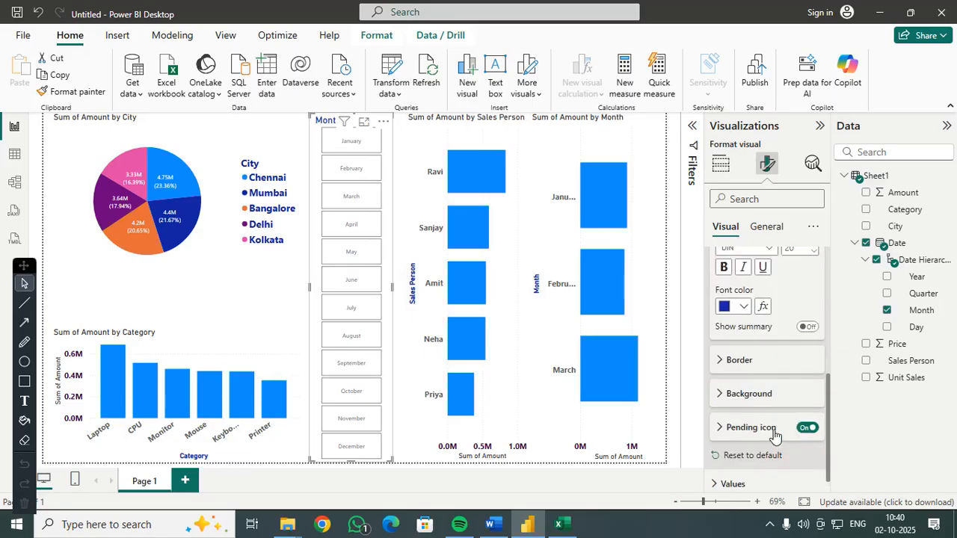
{"action": "left_click", "coordinate": [726, 361]}
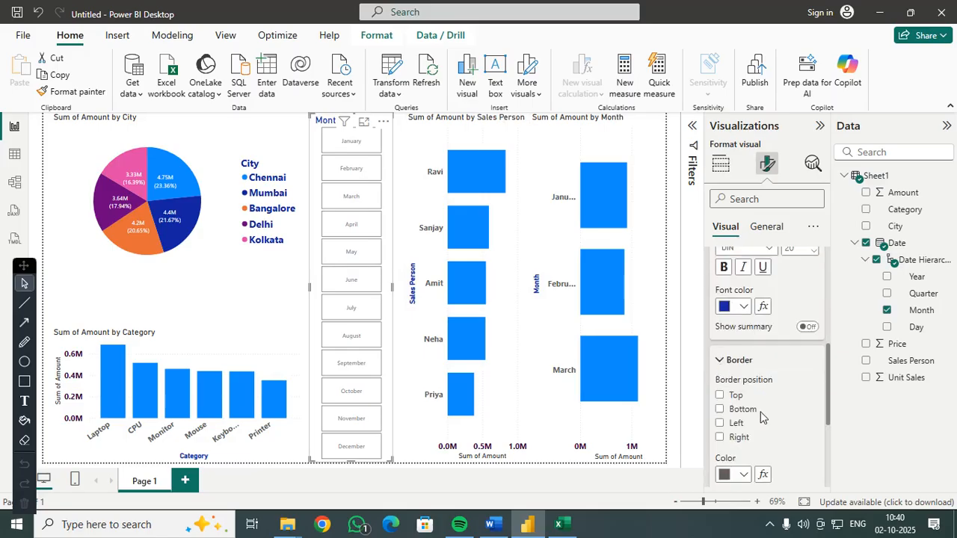
{"action": "scroll", "coordinate": [770, 432], "scroll_direction": "down", "scroll_amount": 3}
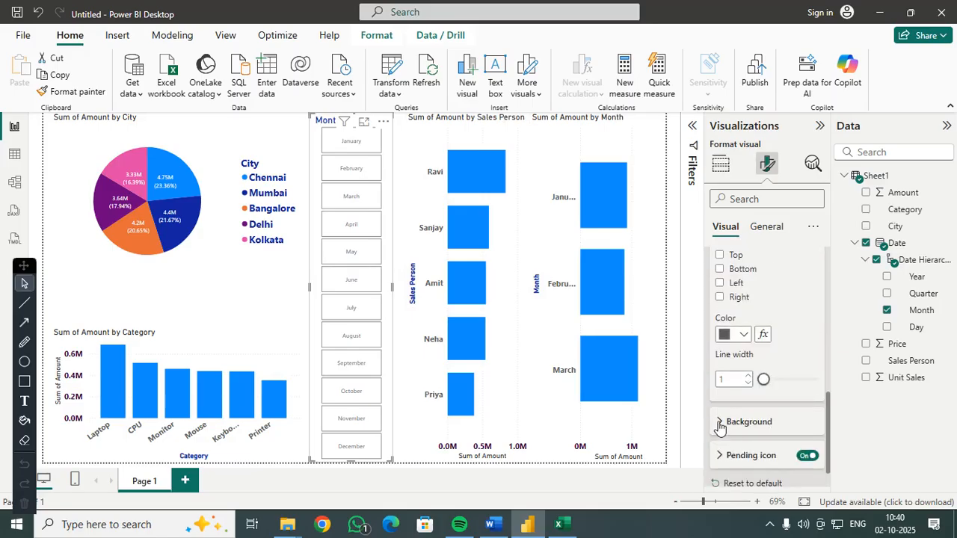
{"action": "left_click", "coordinate": [770, 432]}
{"action": "scroll", "coordinate": [770, 440], "scroll_direction": "down", "scroll_amount": 2}
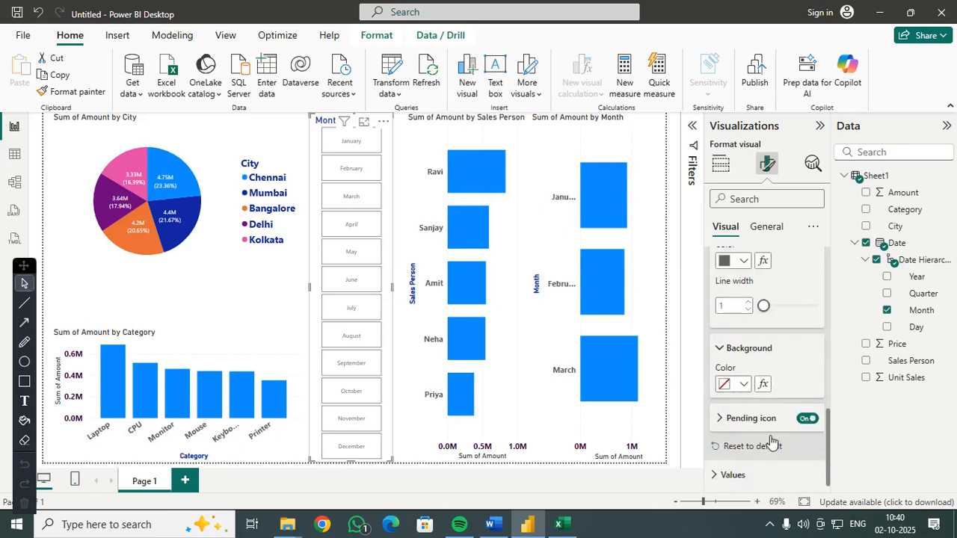
{"action": "left_click", "coordinate": [722, 417]}
{"action": "scroll", "coordinate": [787, 443], "scroll_direction": "down", "scroll_amount": 3}
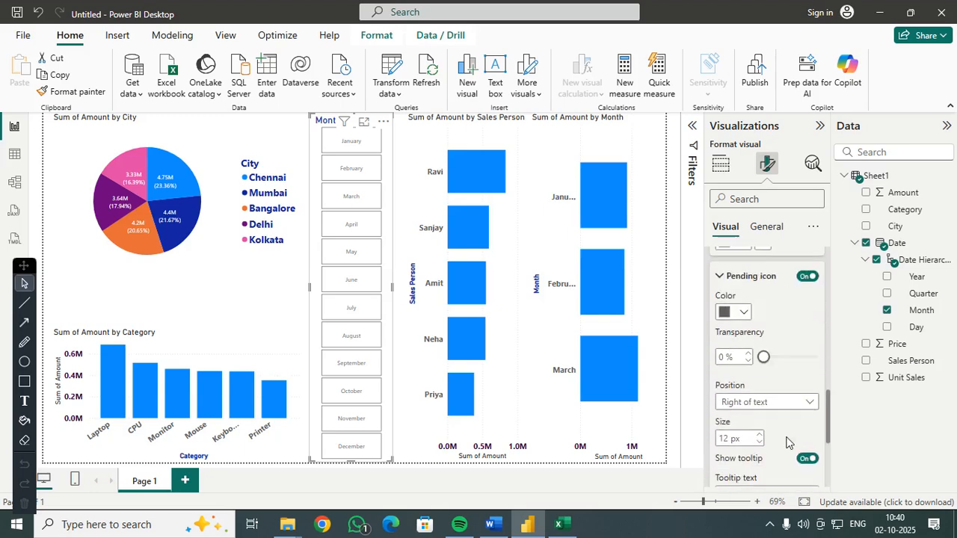
{"action": "left_click", "coordinate": [743, 314]}
{"action": "left_click", "coordinate": [734, 263]}
Add a bottom border to the month slicer's header and colour it dark blue.
{"action": "scroll", "coordinate": [754, 318], "scroll_direction": "up", "scroll_amount": 6}
{"action": "scroll", "coordinate": [785, 392], "scroll_direction": "down", "scroll_amount": 2}
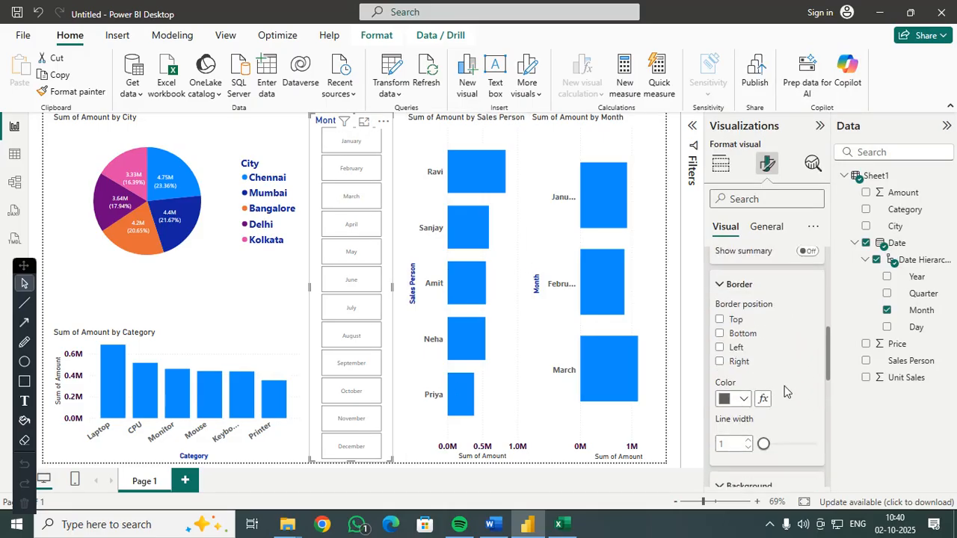
{"action": "left_click", "coordinate": [720, 334]}
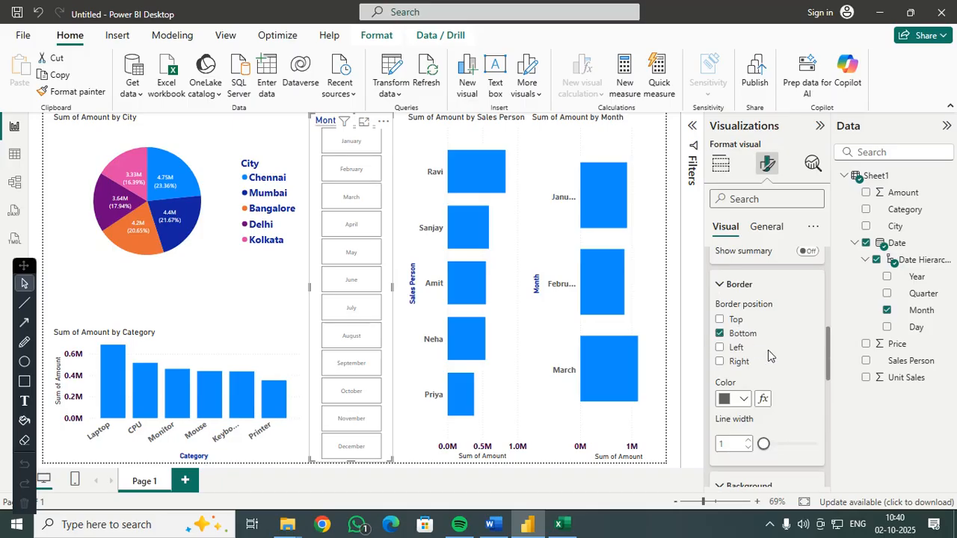
{"action": "scroll", "coordinate": [768, 339], "scroll_direction": "down", "scroll_amount": 4}
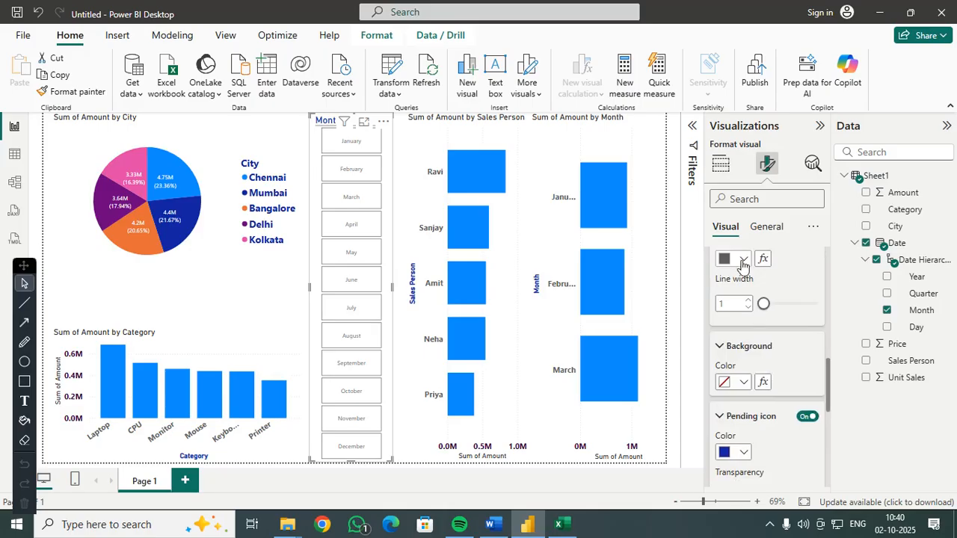
{"action": "left_click", "coordinate": [742, 260]}
{"action": "left_click", "coordinate": [734, 202]}
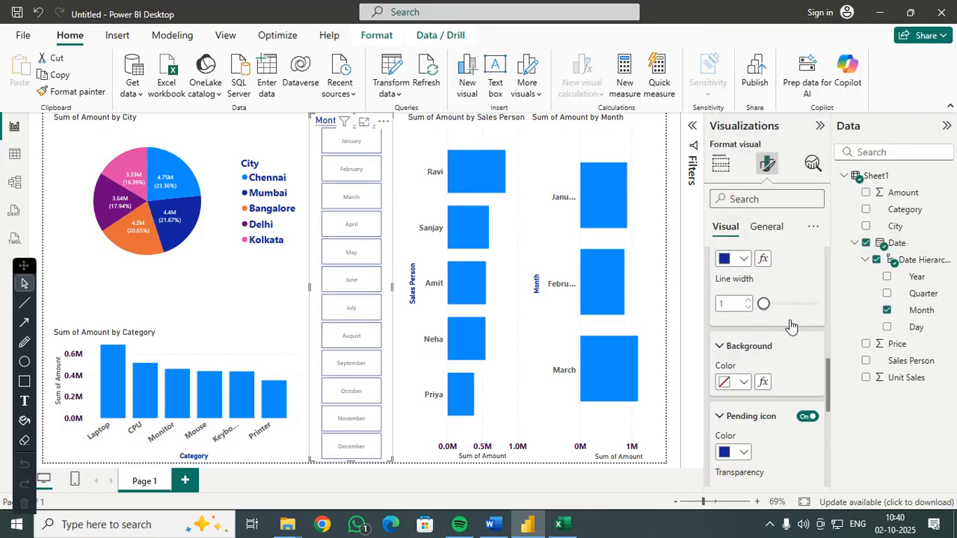
Format the month slicer's values in bold at font size 20 with a dark purple font colour.
{"action": "scroll", "coordinate": [778, 325], "scroll_direction": "down", "scroll_amount": 6}
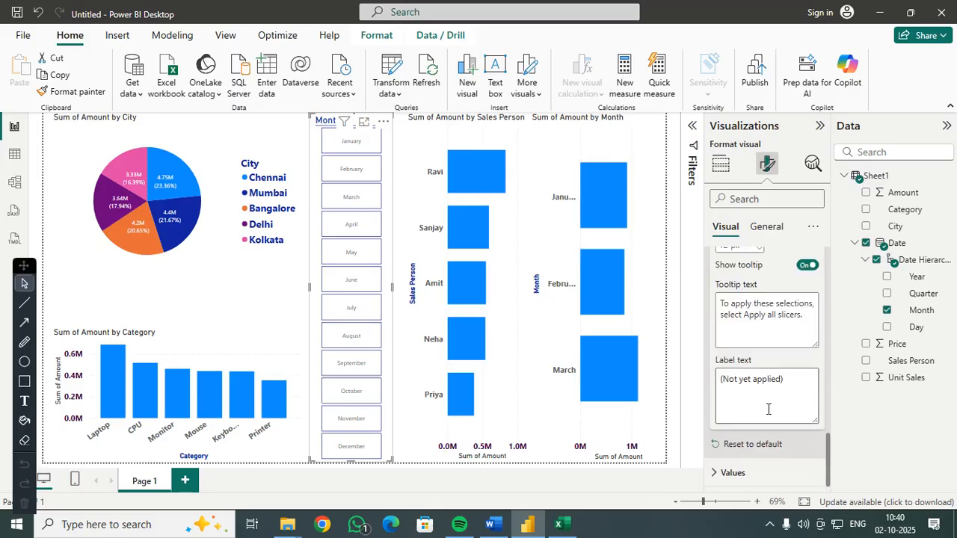
{"action": "left_click", "coordinate": [769, 472]}
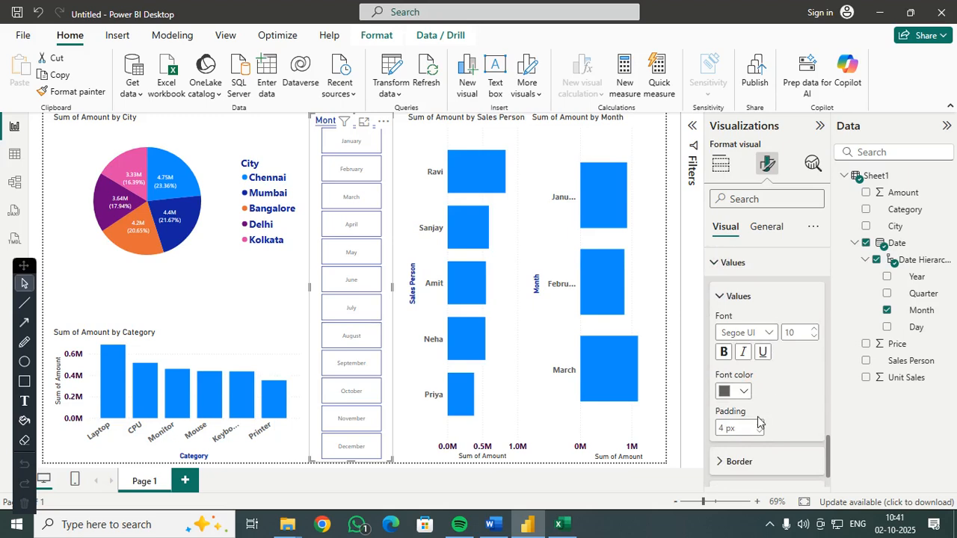
{"action": "left_click", "coordinate": [814, 329]}
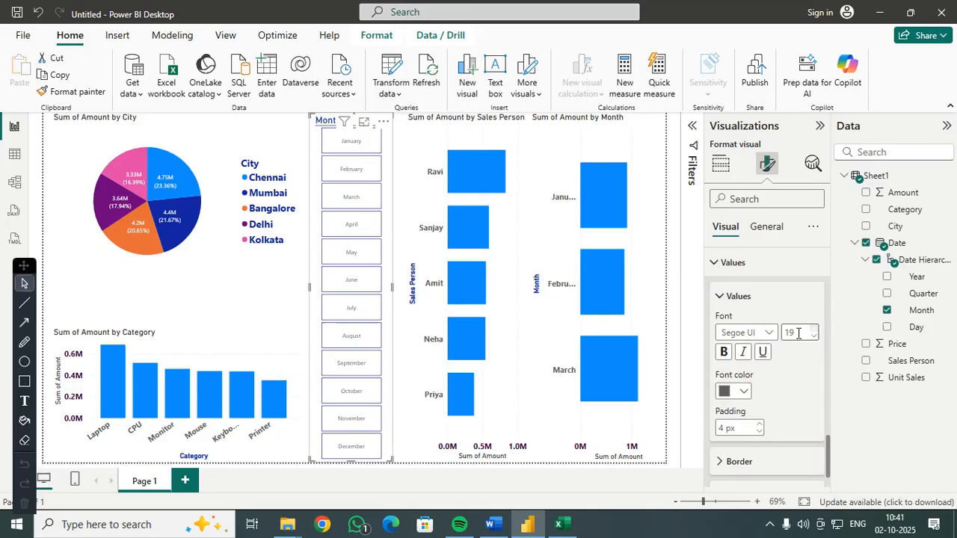
{"action": "left_click", "coordinate": [745, 392]}
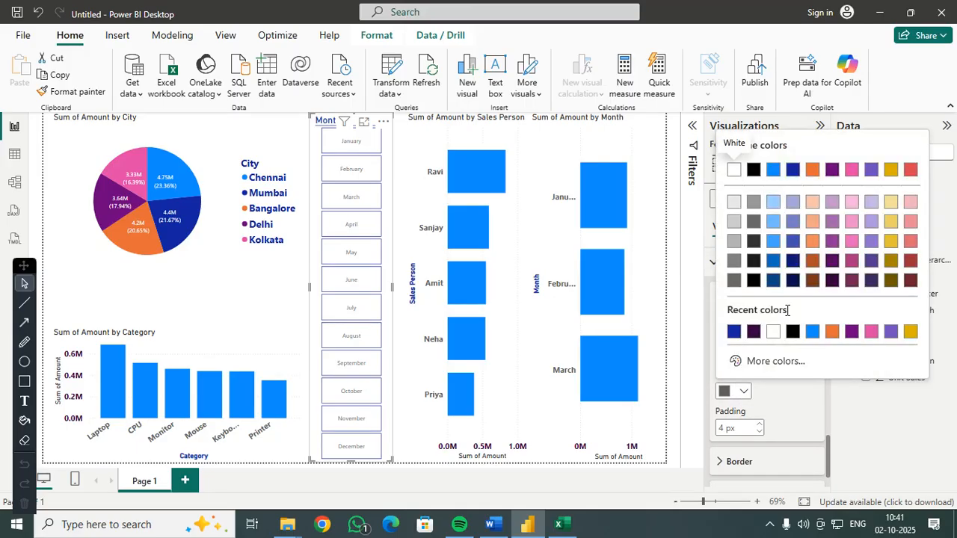
{"action": "left_click", "coordinate": [833, 282]}
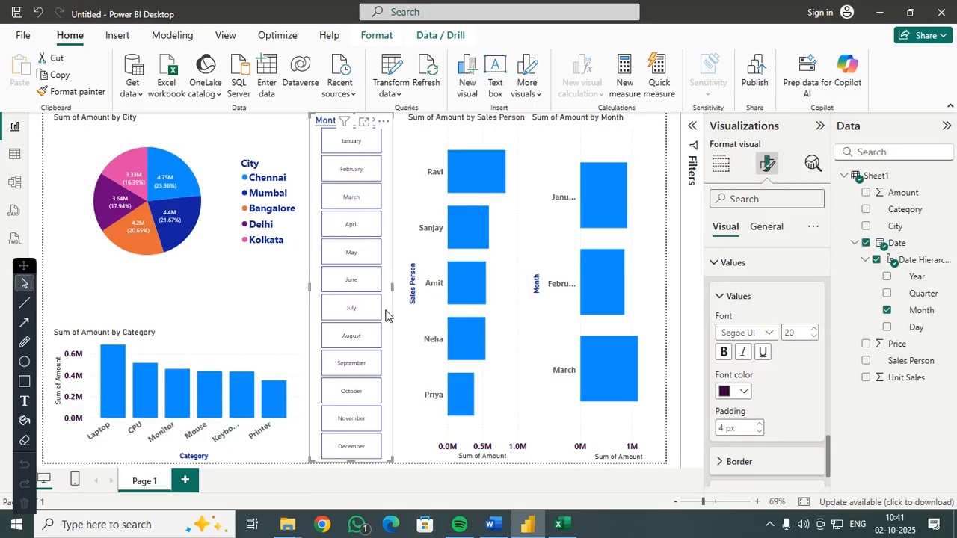
{"action": "left_click", "coordinate": [723, 351]}
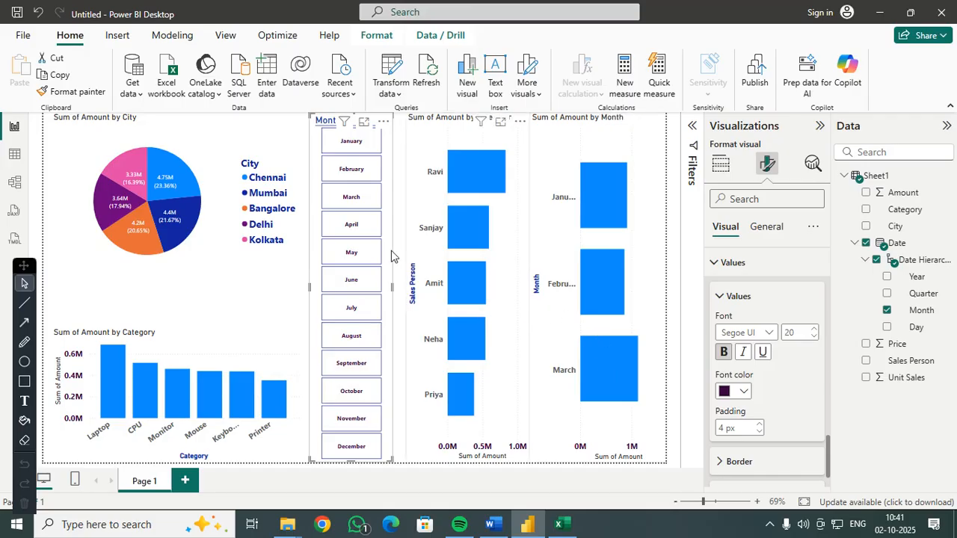
Filter the report by January, February, March, May, July and August one after another using the month slicer tiles.
{"action": "left_click", "coordinate": [347, 147]}
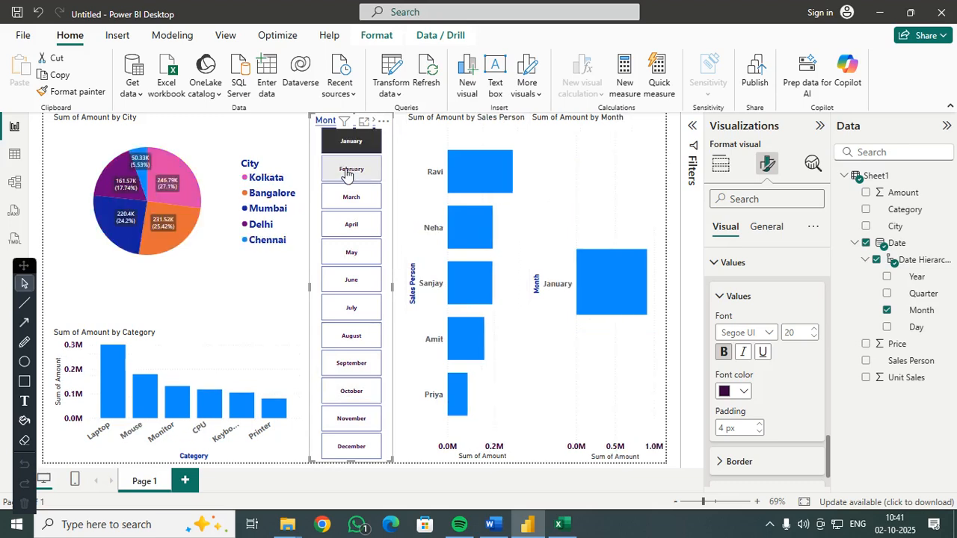
{"action": "left_click", "coordinate": [349, 169]}
{"action": "left_click", "coordinate": [348, 199]}
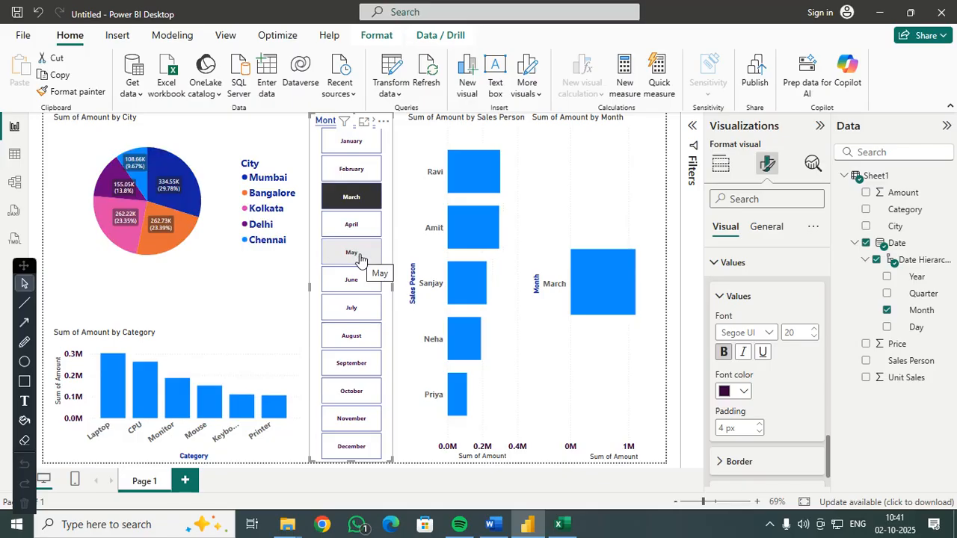
{"action": "left_click", "coordinate": [357, 256]}
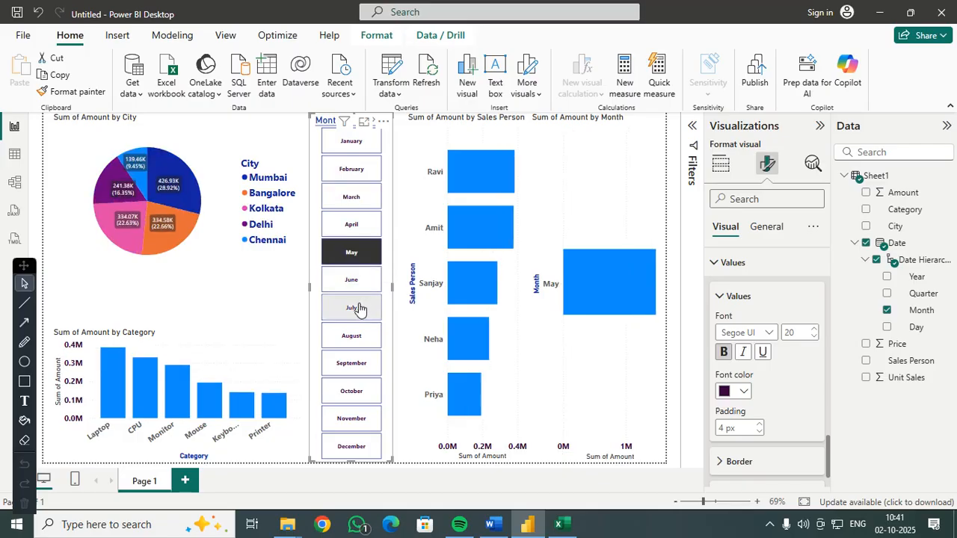
{"action": "left_click", "coordinate": [356, 311]}
{"action": "left_click", "coordinate": [355, 339]}
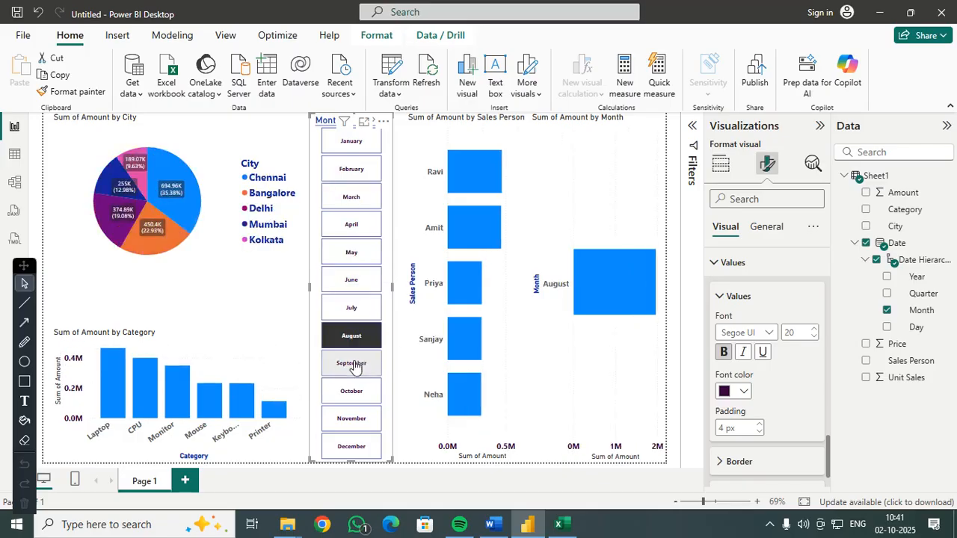
Collapse the Filters, Visualizations and Data panes to leave more room for the report page.
{"action": "left_click", "coordinate": [693, 131]}
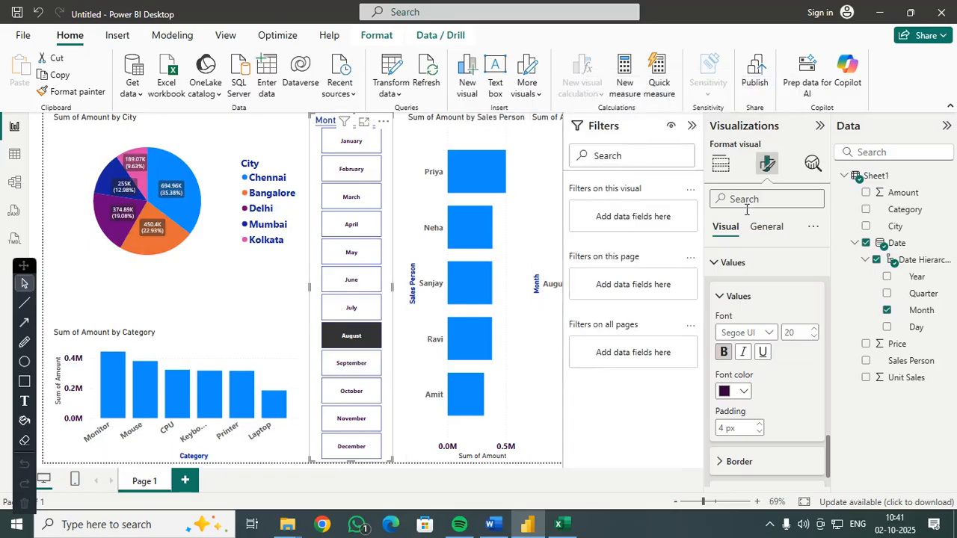
{"action": "left_click", "coordinate": [692, 126]}
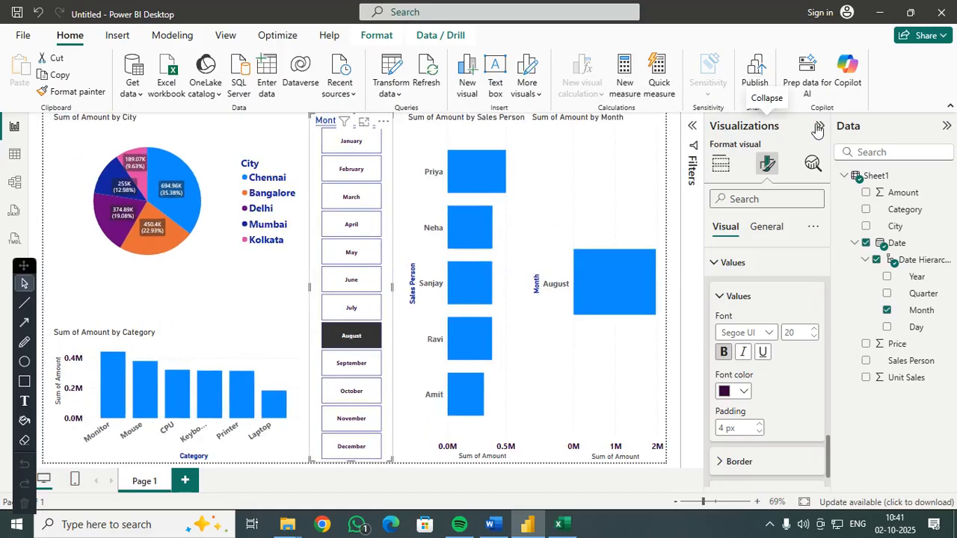
{"action": "left_click", "coordinate": [821, 126]}
{"action": "left_click", "coordinate": [947, 126]}
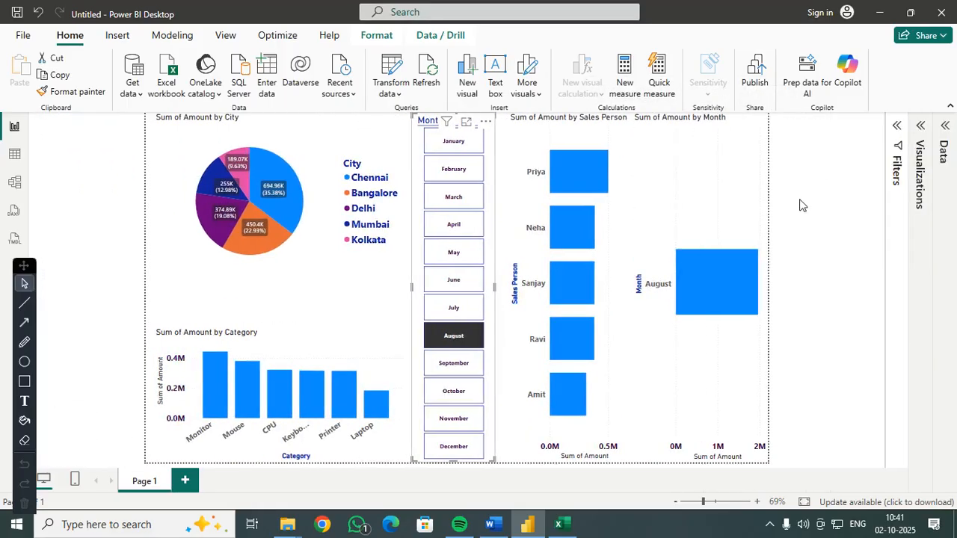